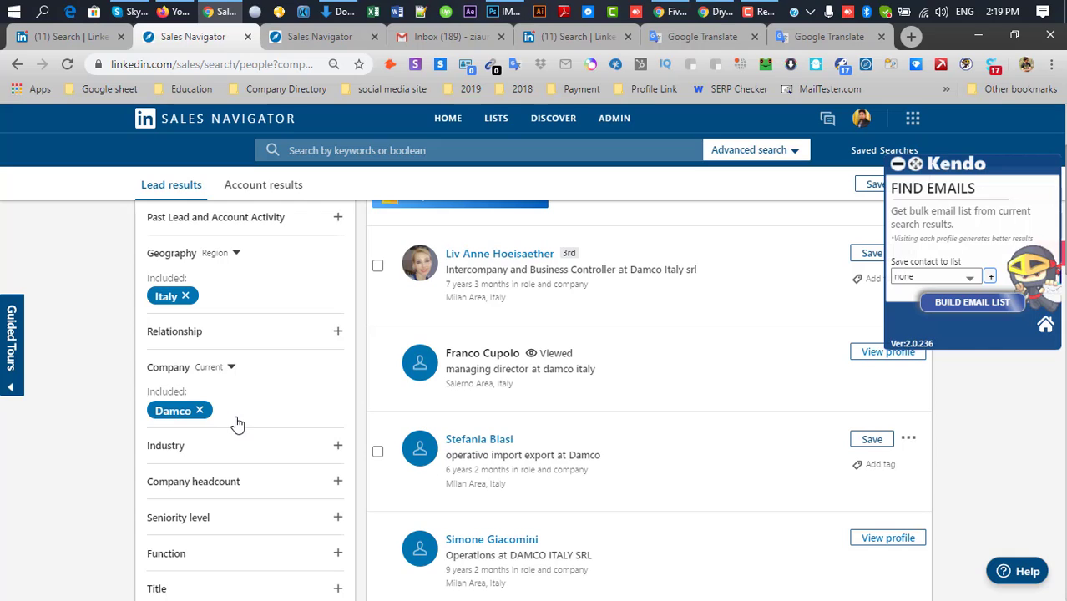
- Review the full list of Italy-based leads at Damco along with the applied geography and company filters
{"action": "scroll", "coordinate": [236, 424], "scroll_direction": "up", "scroll_amount": 2}
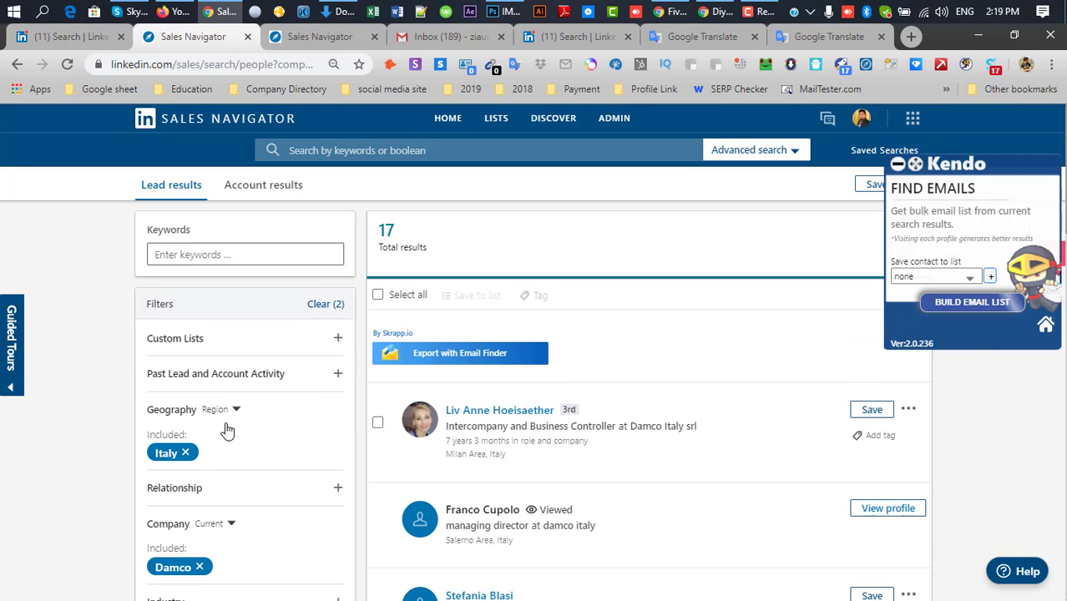
{"action": "scroll", "coordinate": [567, 398], "scroll_direction": "down", "scroll_amount": 2}
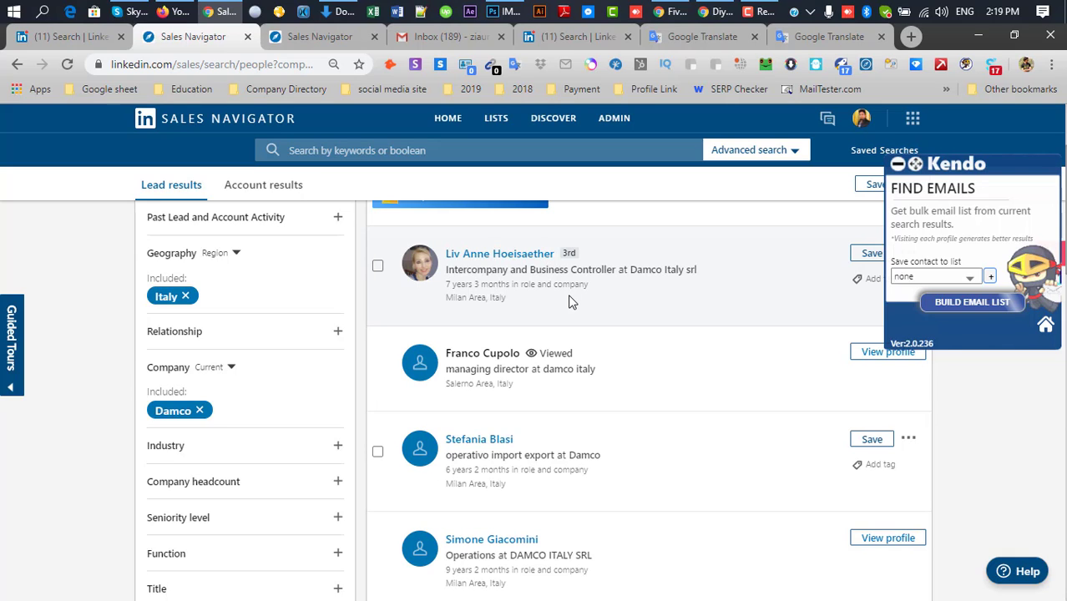
{"action": "scroll", "coordinate": [573, 303], "scroll_direction": "down", "scroll_amount": 14}
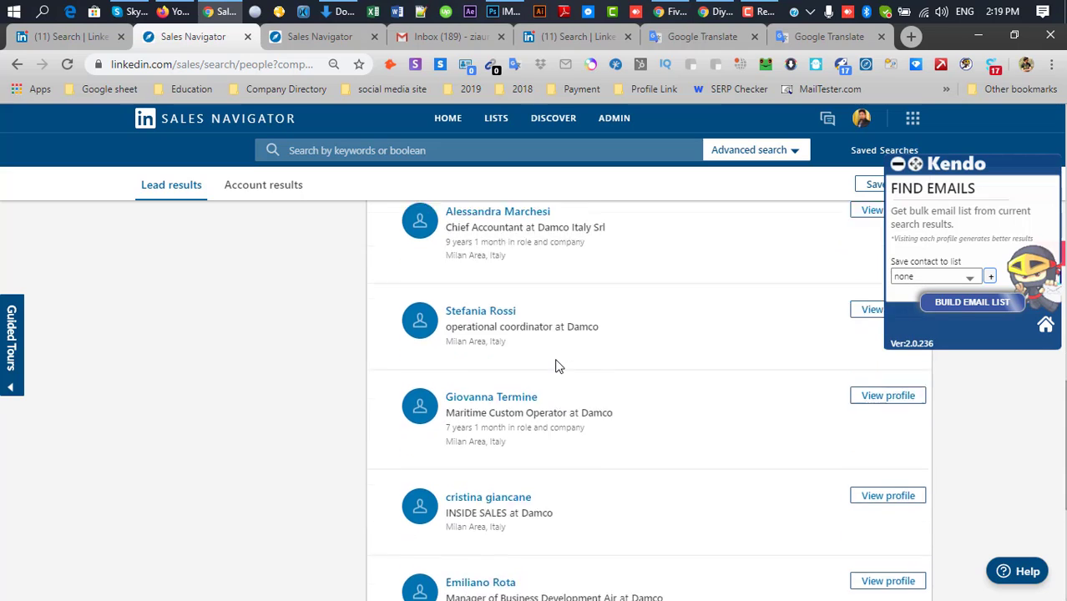
{"action": "scroll", "coordinate": [576, 368], "scroll_direction": "up", "scroll_amount": 15}
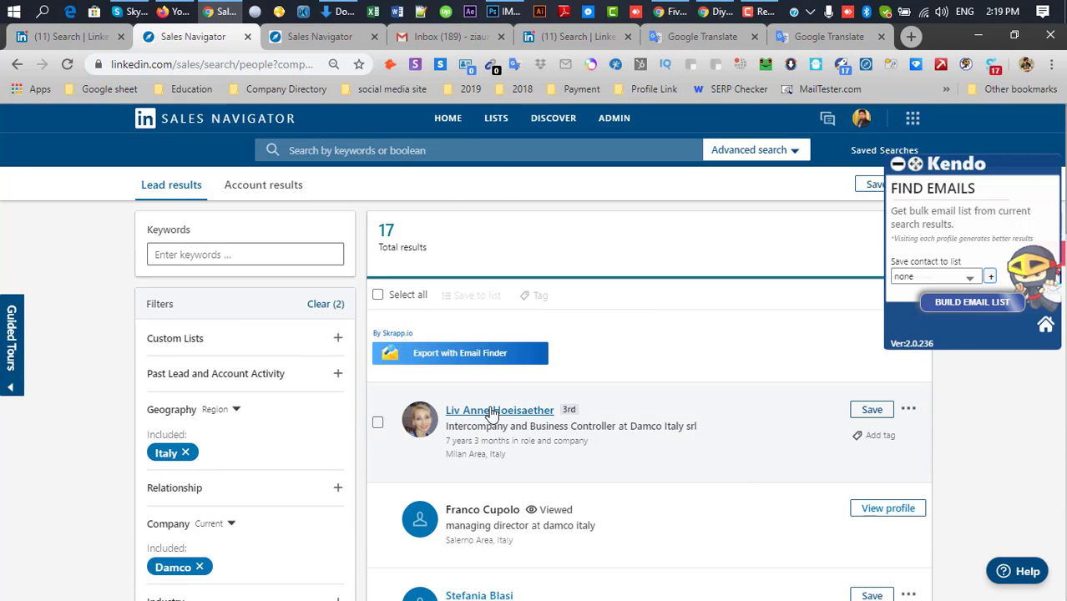
{"action": "scroll", "coordinate": [480, 442], "scroll_direction": "down", "scroll_amount": 1}
{"action": "scroll", "coordinate": [477, 467], "scroll_direction": "down", "scroll_amount": 1}
{"action": "scroll", "coordinate": [534, 443], "scroll_direction": "down", "scroll_amount": 3}
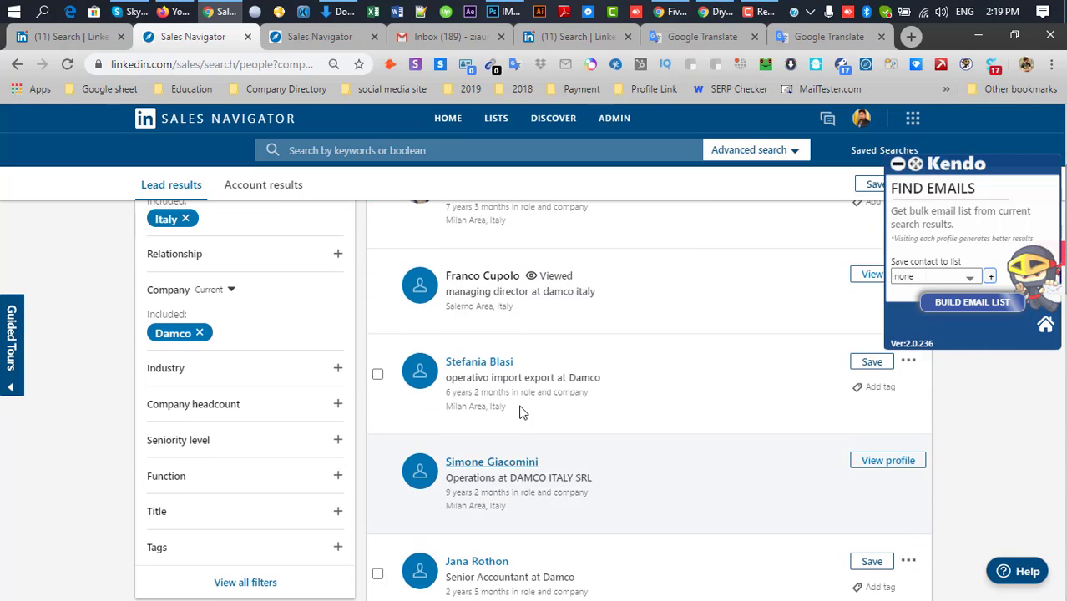
{"action": "scroll", "coordinate": [496, 334], "scroll_direction": "down", "scroll_amount": 12}
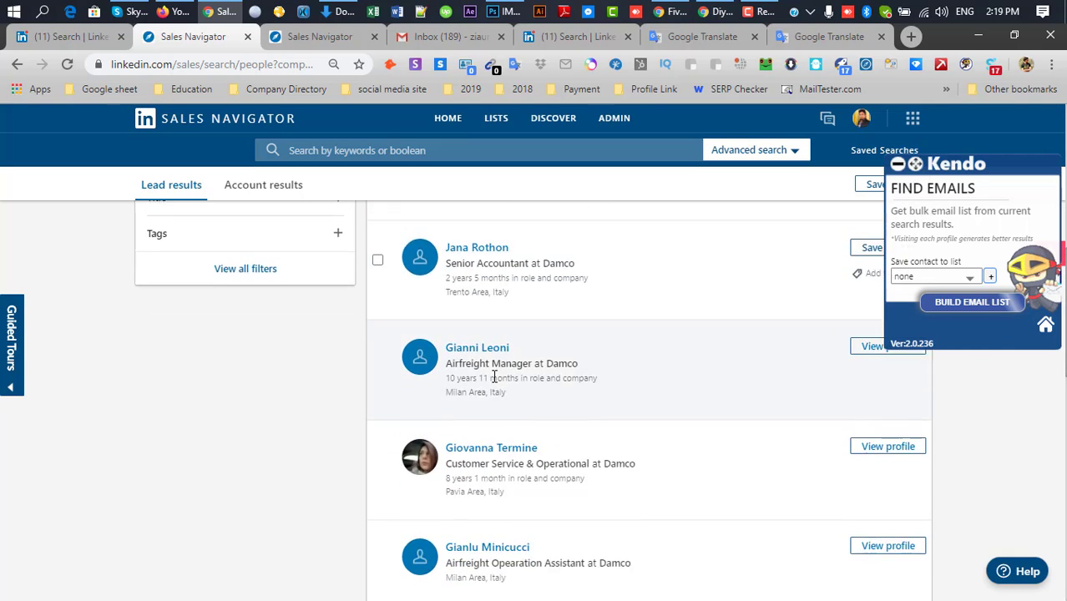
{"action": "scroll", "coordinate": [494, 380], "scroll_direction": "down", "scroll_amount": 12}
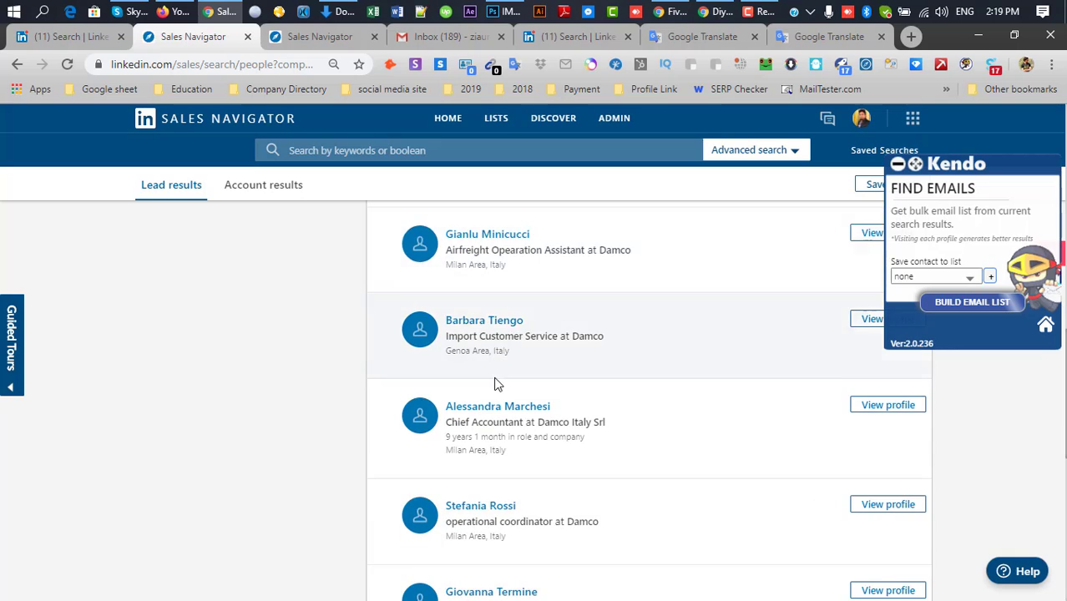
{"action": "scroll", "coordinate": [501, 383], "scroll_direction": "down", "scroll_amount": 3}
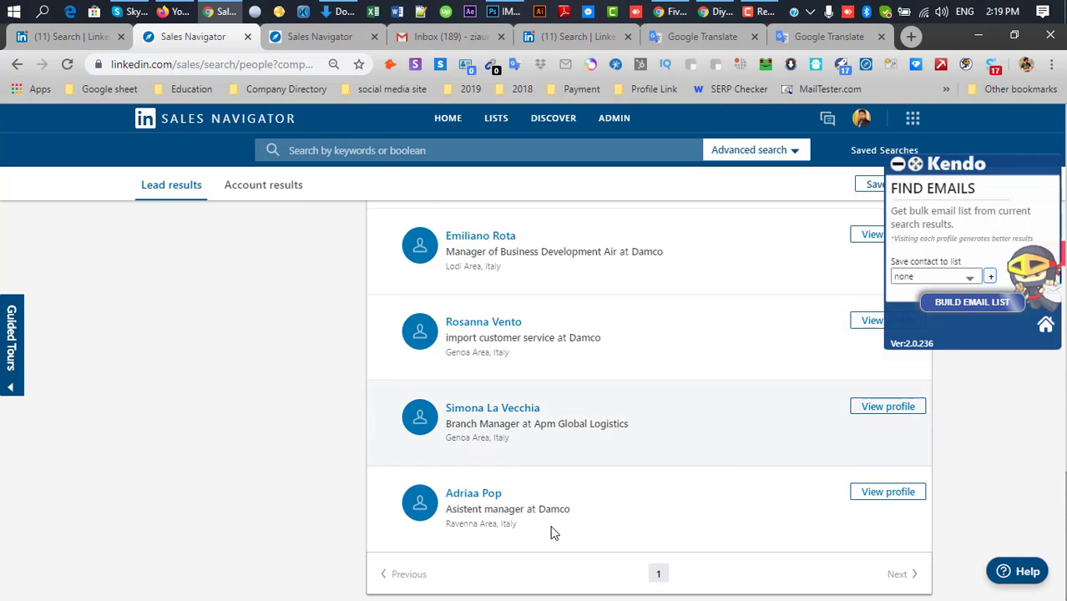
{"action": "scroll", "coordinate": [553, 530], "scroll_direction": "up", "scroll_amount": 20}
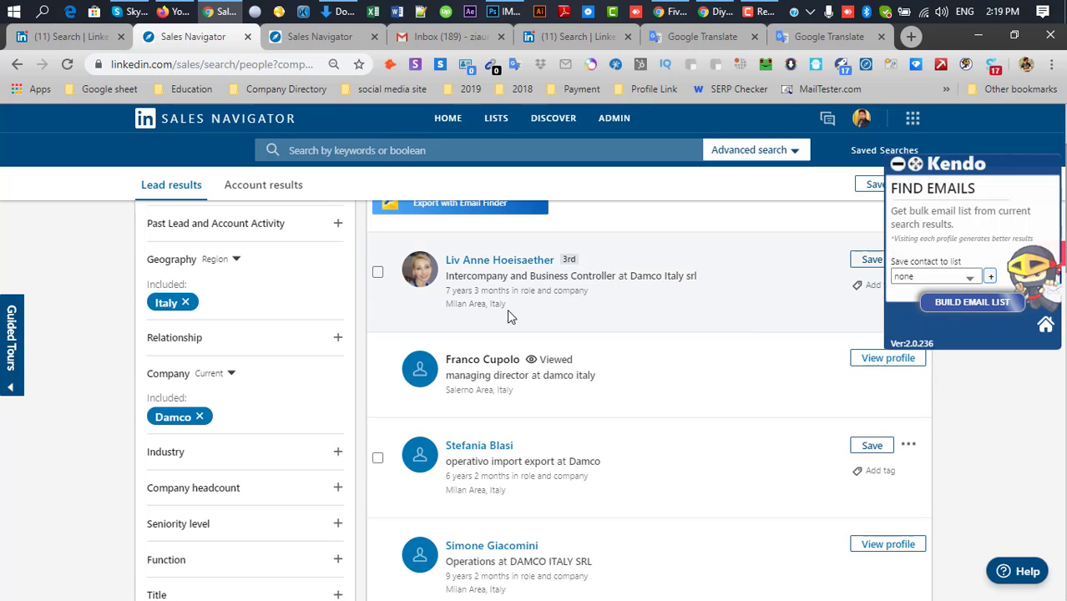
- Examine the job titles included in the second lead search and compare its filters with those of the Damco search
{"action": "left_click", "coordinate": [312, 40]}
{"action": "scroll", "coordinate": [200, 426], "scroll_direction": "down", "scroll_amount": 5}
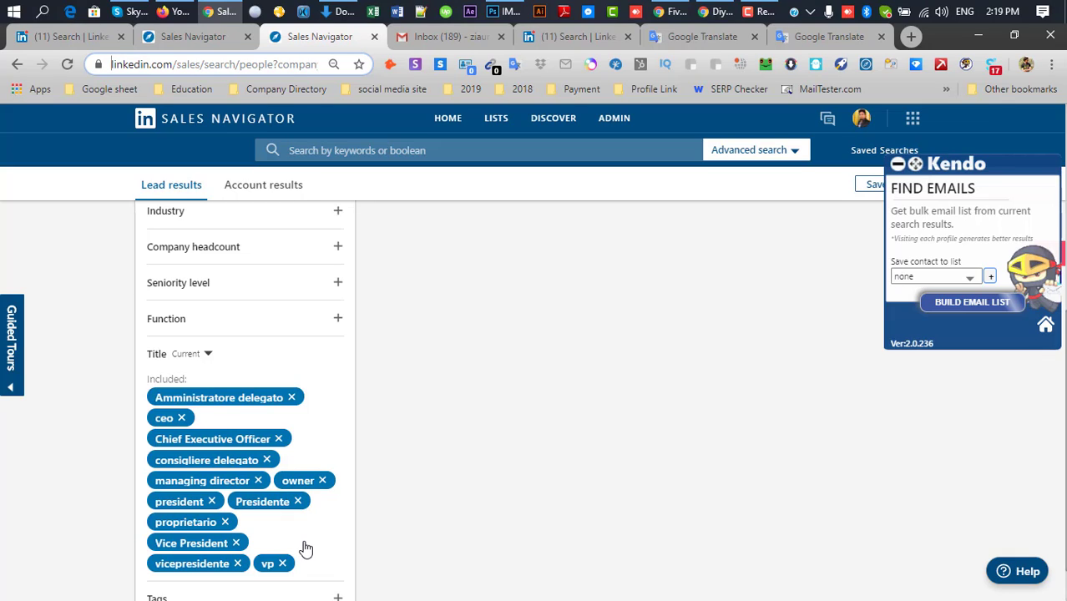
{"action": "left_click", "coordinate": [98, 455]}
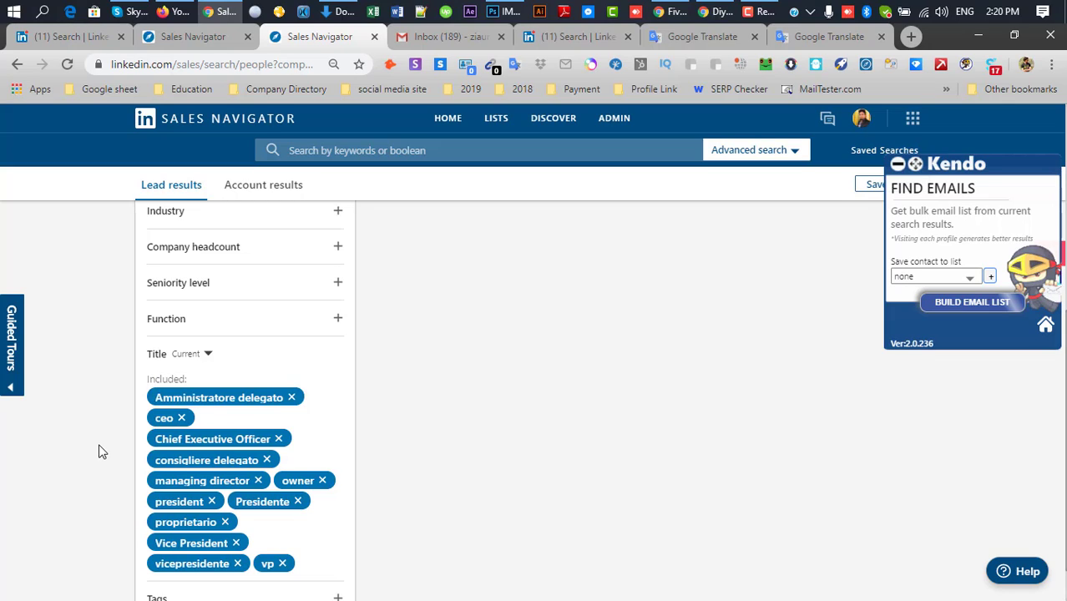
{"action": "left_click", "coordinate": [203, 38]}
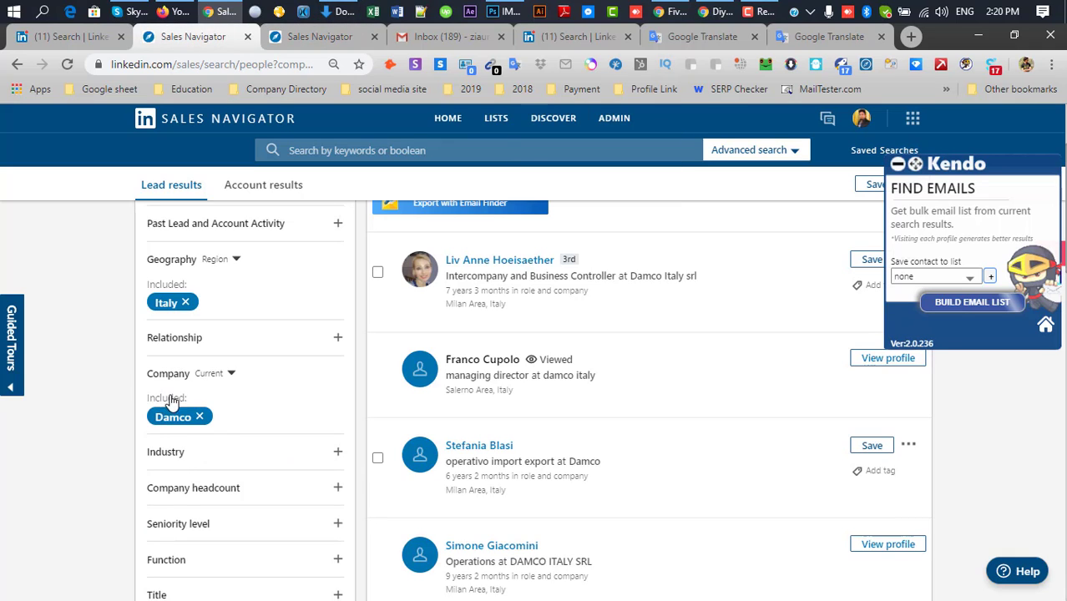
{"action": "left_click", "coordinate": [320, 36]}
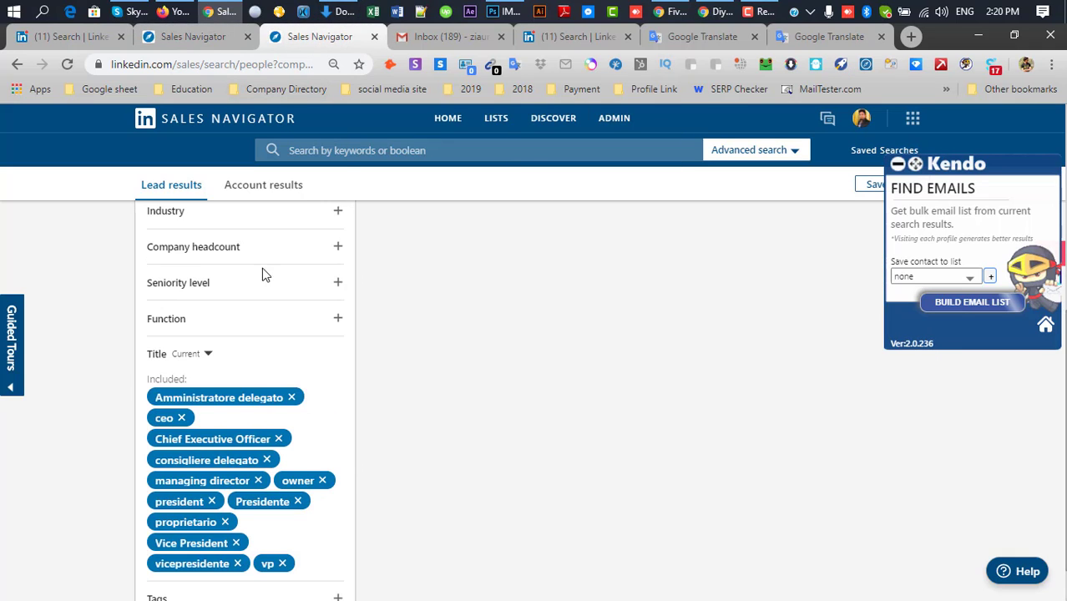
{"action": "scroll", "coordinate": [210, 351], "scroll_direction": "up", "scroll_amount": 2}
{"action": "left_click", "coordinate": [251, 338]}
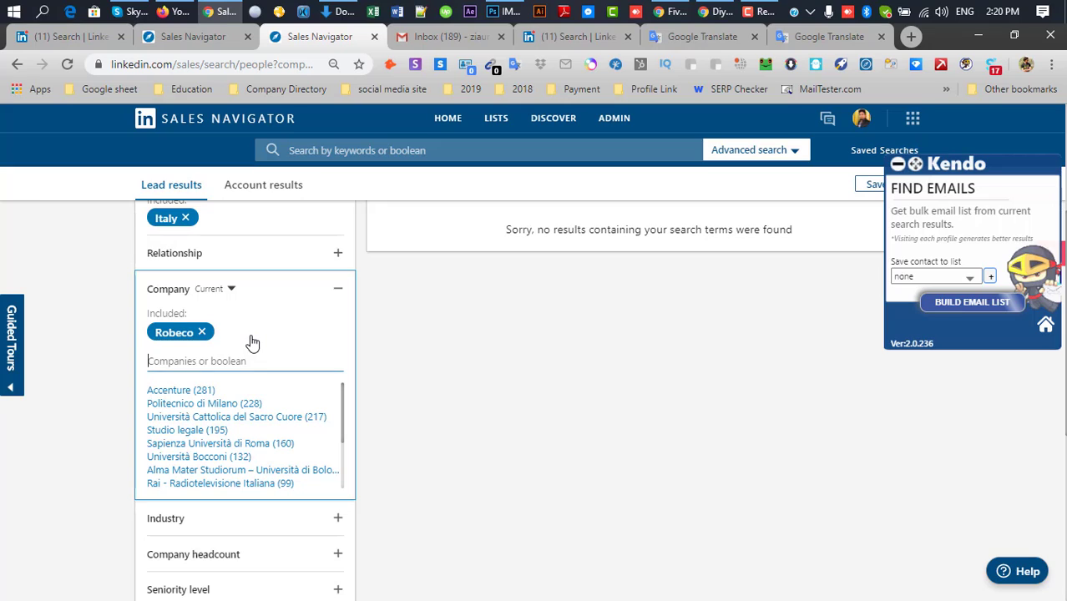
{"action": "type", "text": "demco"}
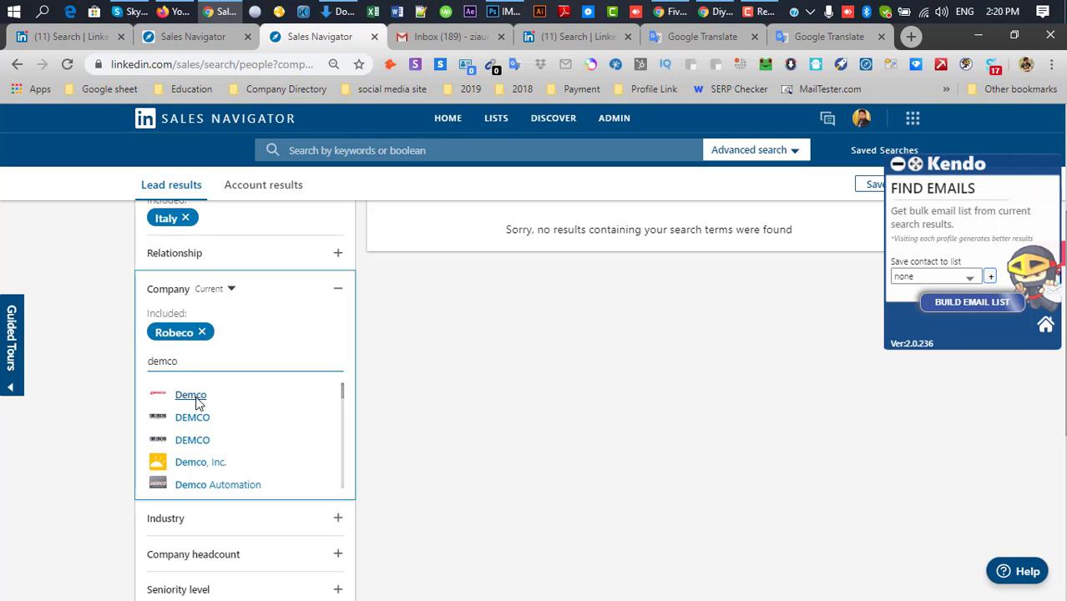
{"action": "left_click", "coordinate": [202, 399]}
{"action": "left_click", "coordinate": [193, 37]}
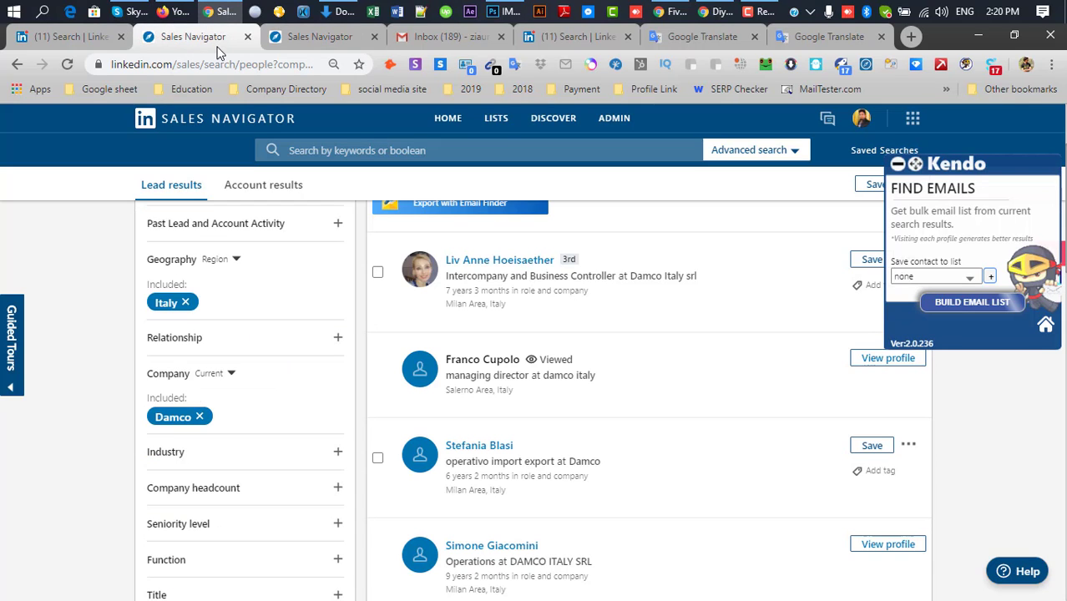
{"action": "left_click", "coordinate": [309, 45]}
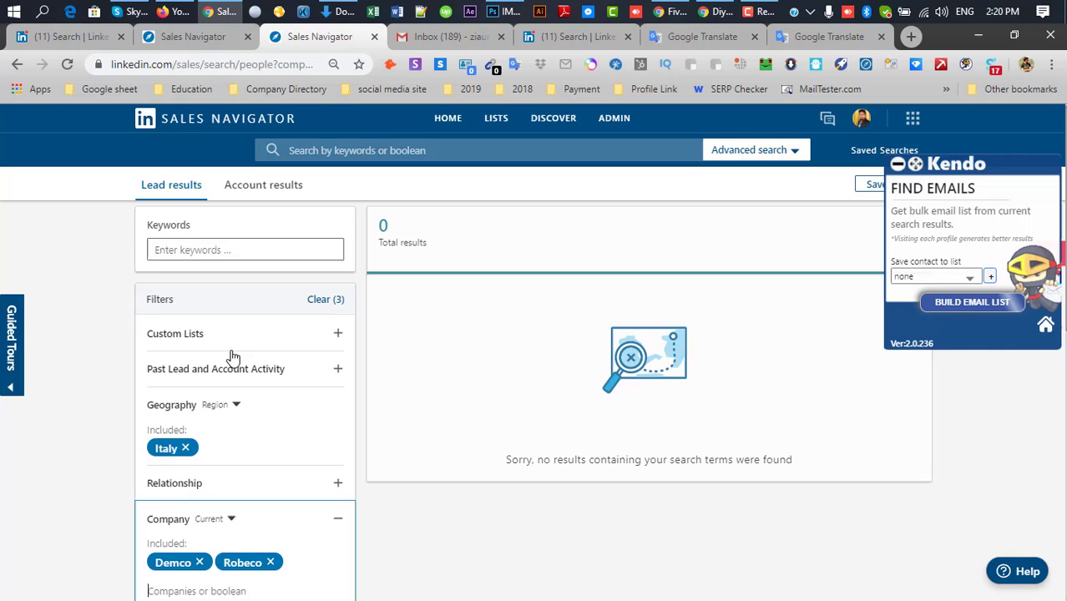
{"action": "left_click", "coordinate": [242, 583]}
{"action": "left_click", "coordinate": [200, 406]}
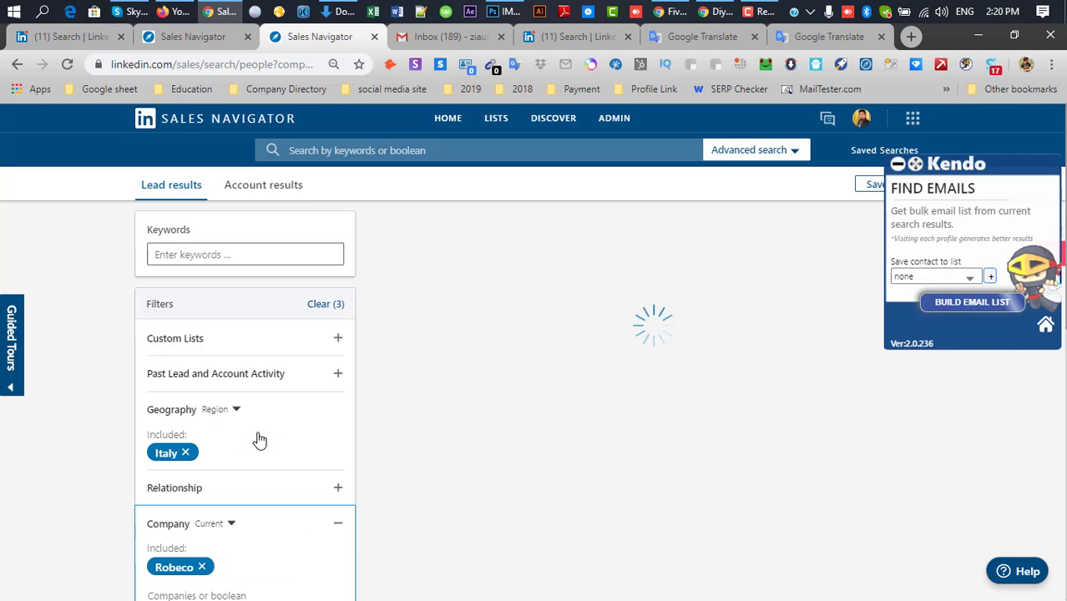
- Add Damco to the current company filter of the title-filtered search and remove Robeco from it
{"action": "left_click", "coordinate": [220, 586]}
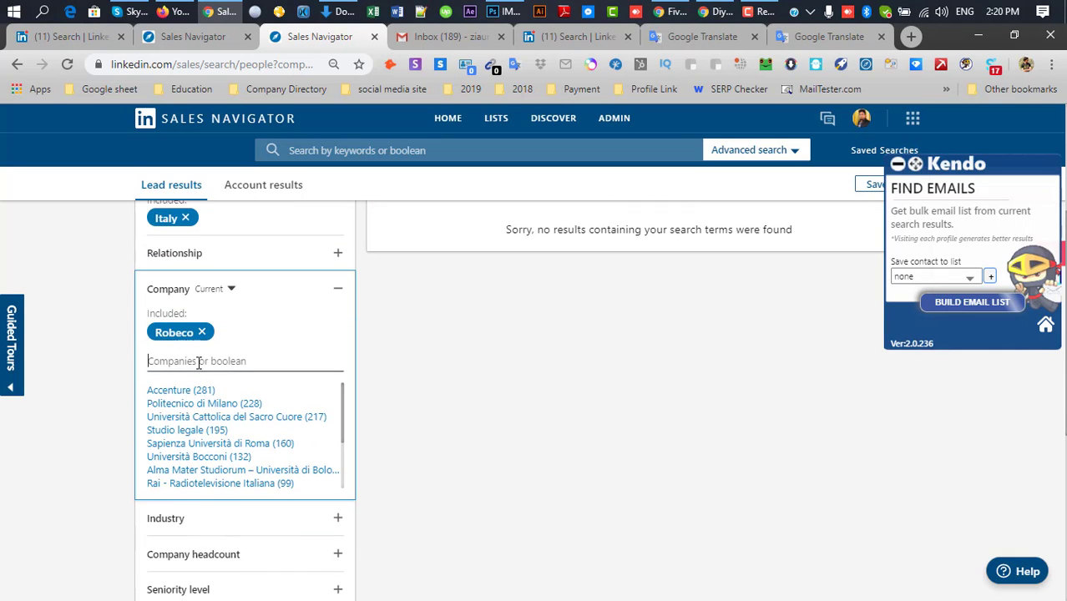
{"action": "type", "text": "damco"}
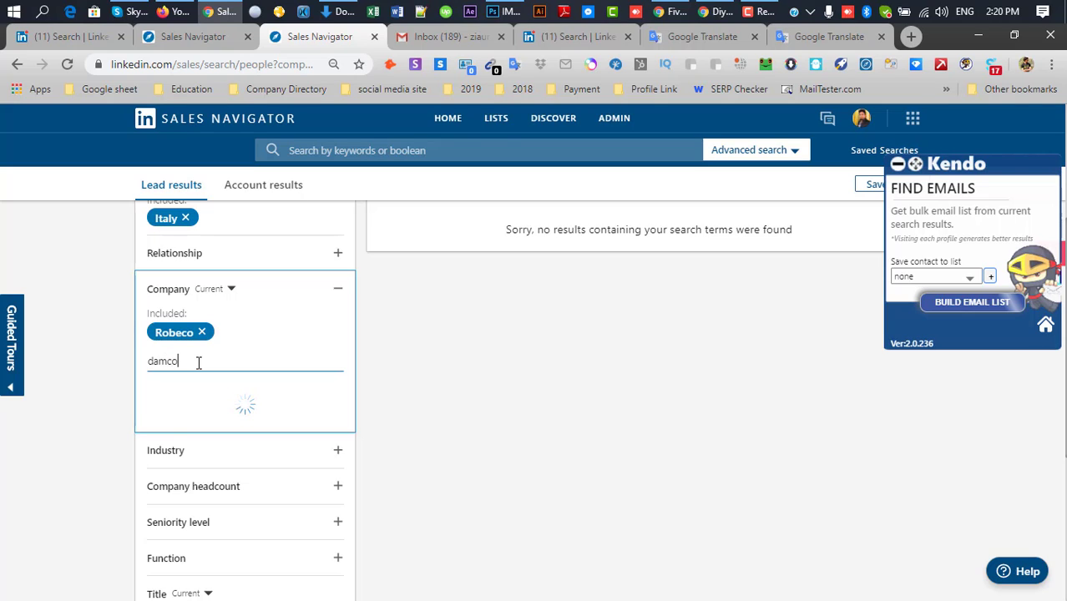
{"action": "left_click", "coordinate": [216, 429]}
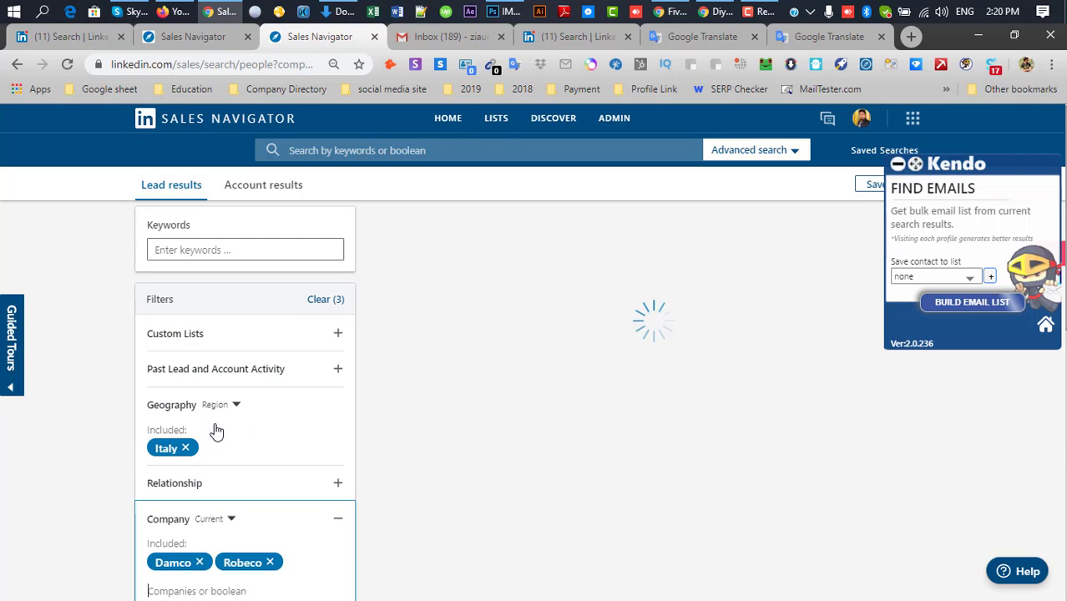
{"action": "left_click", "coordinate": [210, 586]}
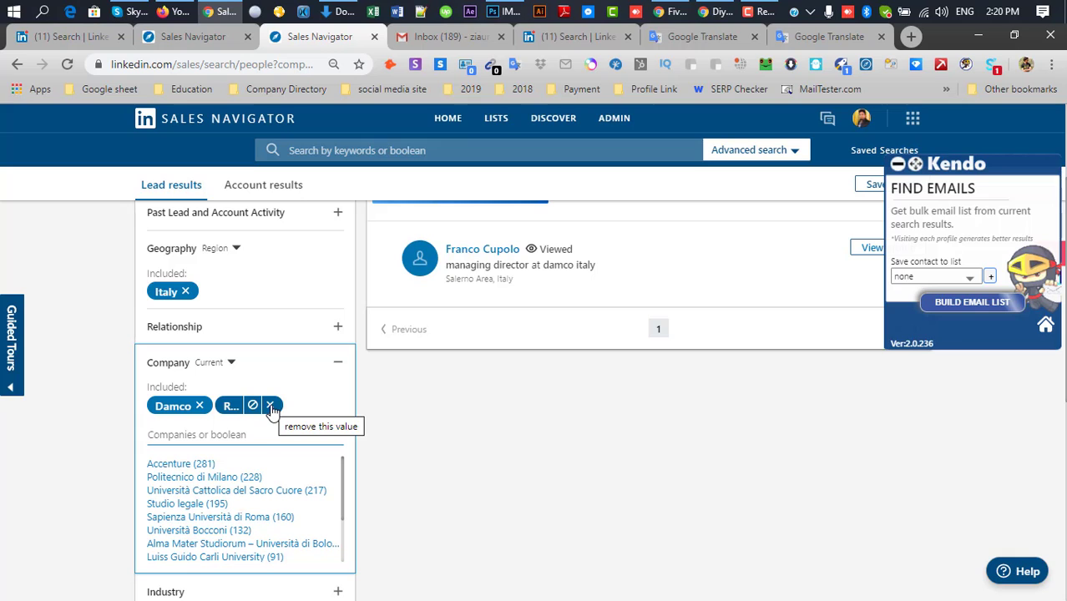
{"action": "left_click", "coordinate": [269, 405]}
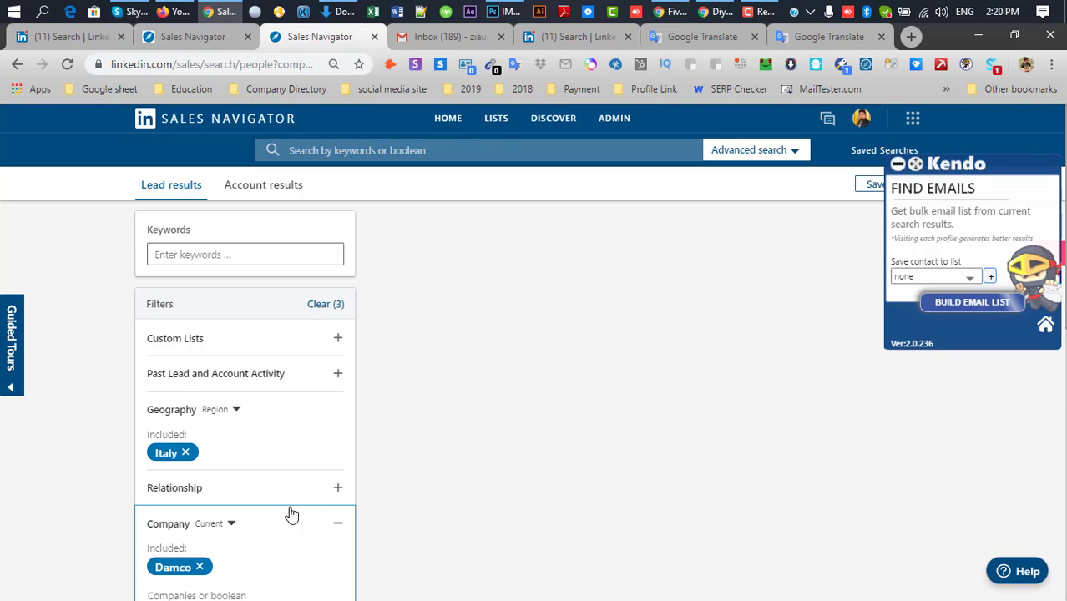
{"action": "scroll", "coordinate": [209, 531], "scroll_direction": "down", "scroll_amount": 3}
{"action": "scroll", "coordinate": [98, 467], "scroll_direction": "down", "scroll_amount": 5}
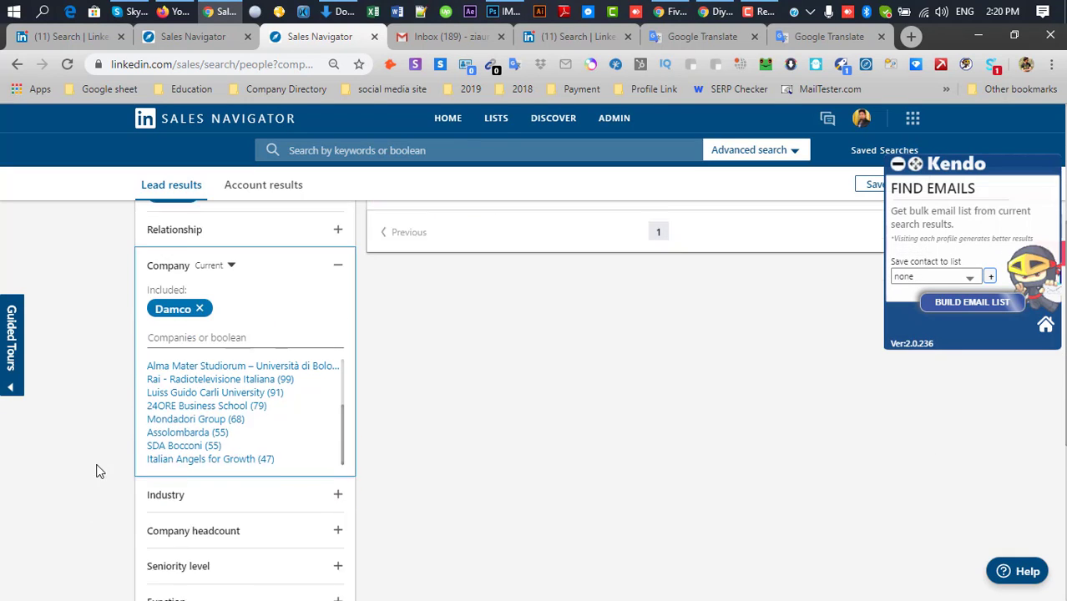
{"action": "scroll", "coordinate": [200, 450], "scroll_direction": "down", "scroll_amount": 4}
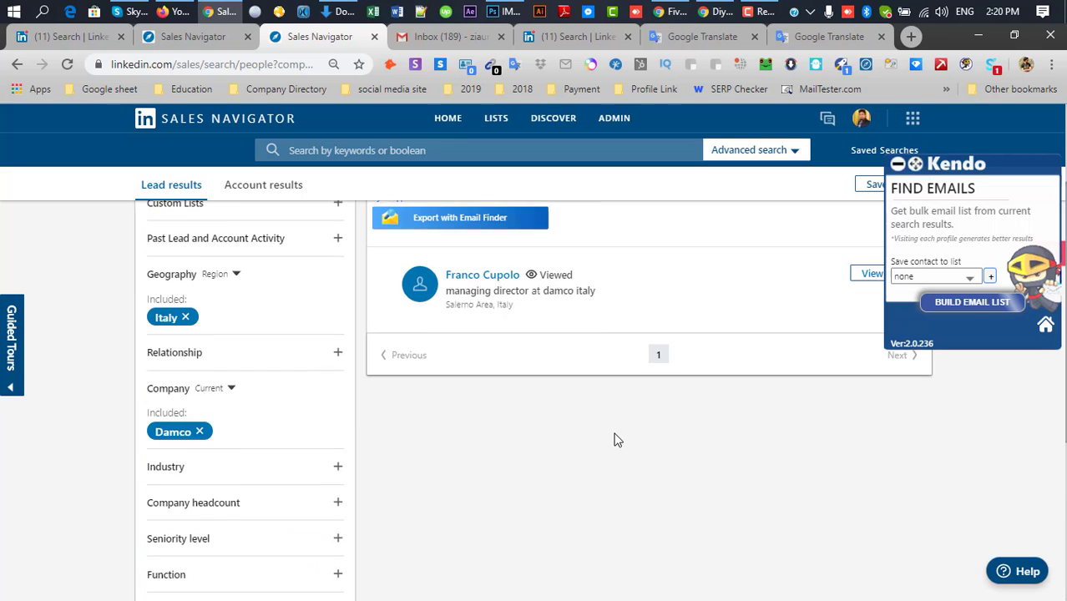
- Compare the Damco leads in Italy from the search without title filters with those from the title-filtered search
{"action": "left_click", "coordinate": [201, 34]}
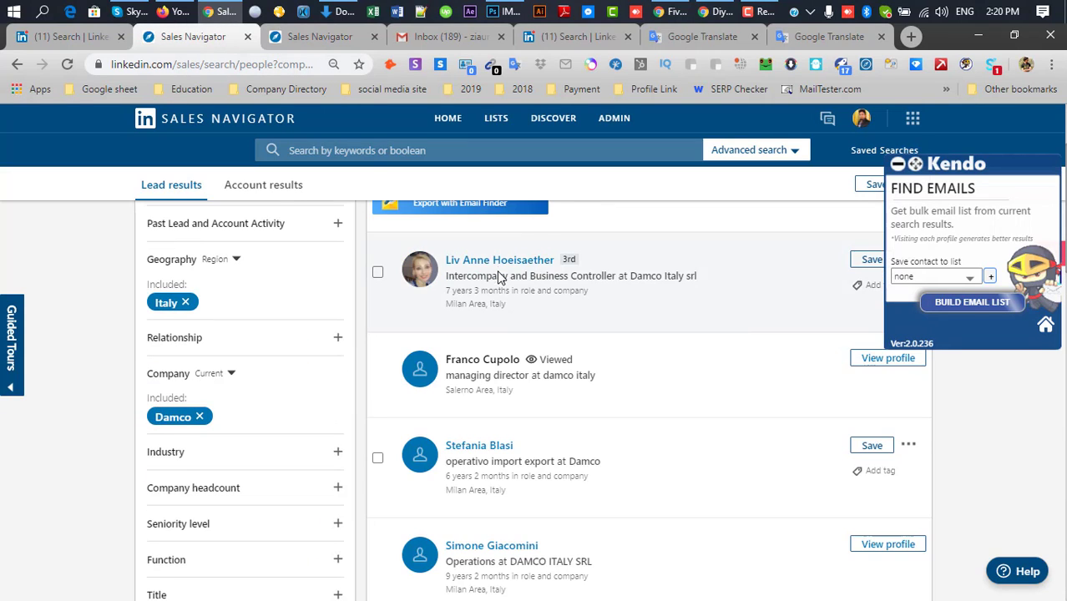
{"action": "scroll", "coordinate": [505, 351], "scroll_direction": "down", "scroll_amount": 5}
{"action": "scroll", "coordinate": [512, 368], "scroll_direction": "down", "scroll_amount": 6}
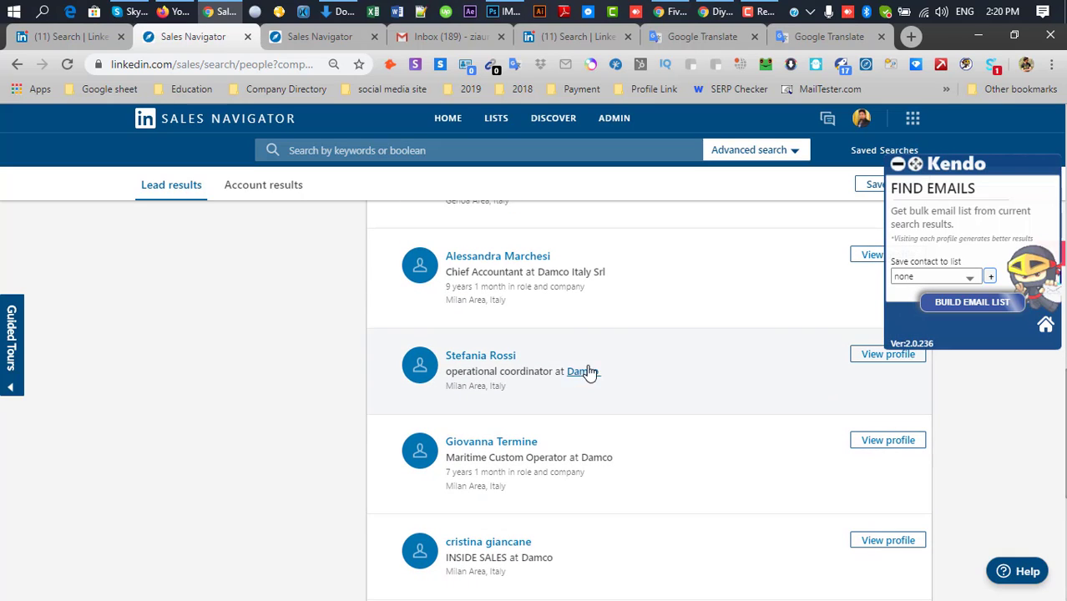
{"action": "scroll", "coordinate": [501, 451], "scroll_direction": "down", "scroll_amount": 2}
{"action": "scroll", "coordinate": [442, 394], "scroll_direction": "down", "scroll_amount": 3}
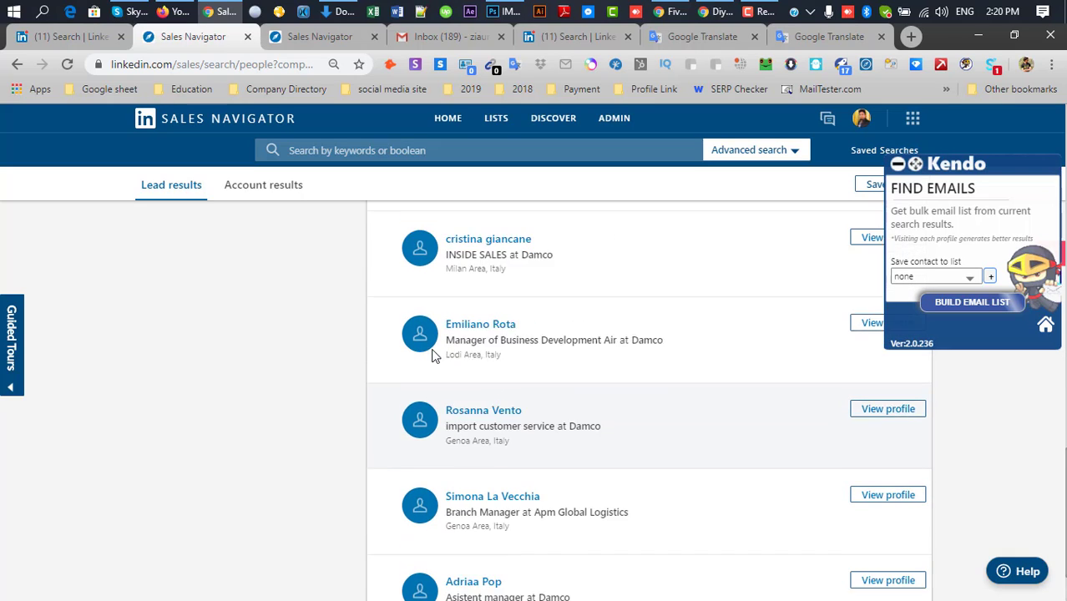
{"action": "scroll", "coordinate": [483, 491], "scroll_direction": "up", "scroll_amount": 15}
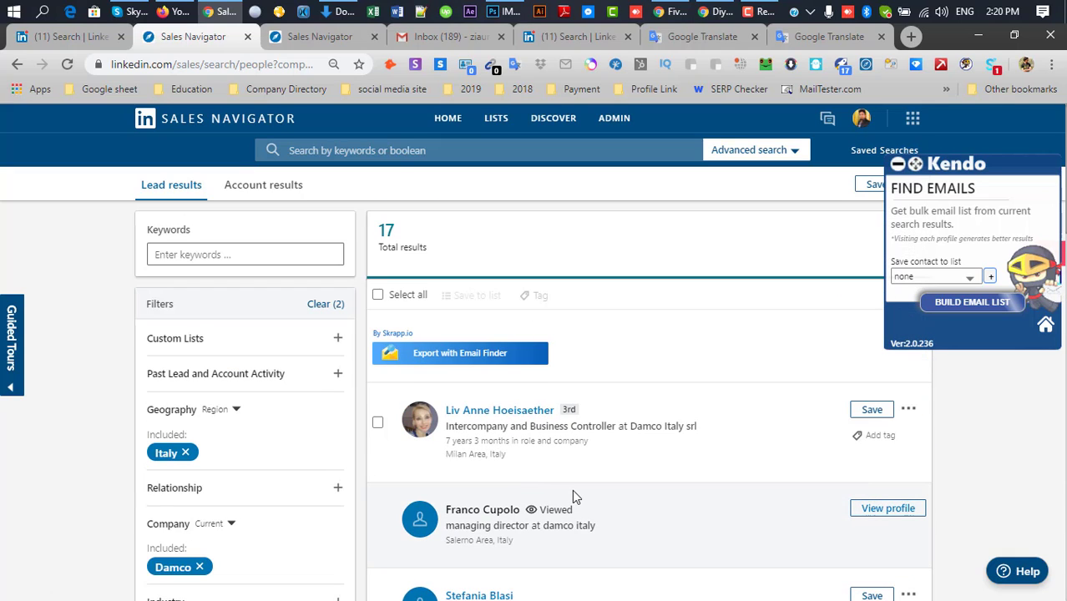
{"action": "left_click", "coordinate": [336, 38]}
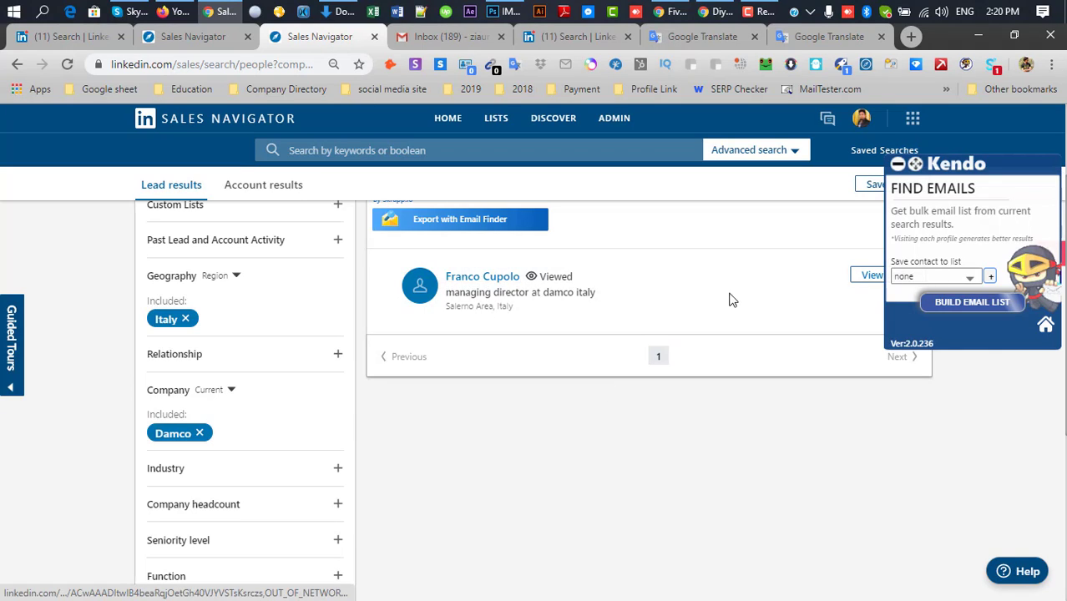
{"action": "scroll", "coordinate": [729, 299], "scroll_direction": "up", "scroll_amount": 2}
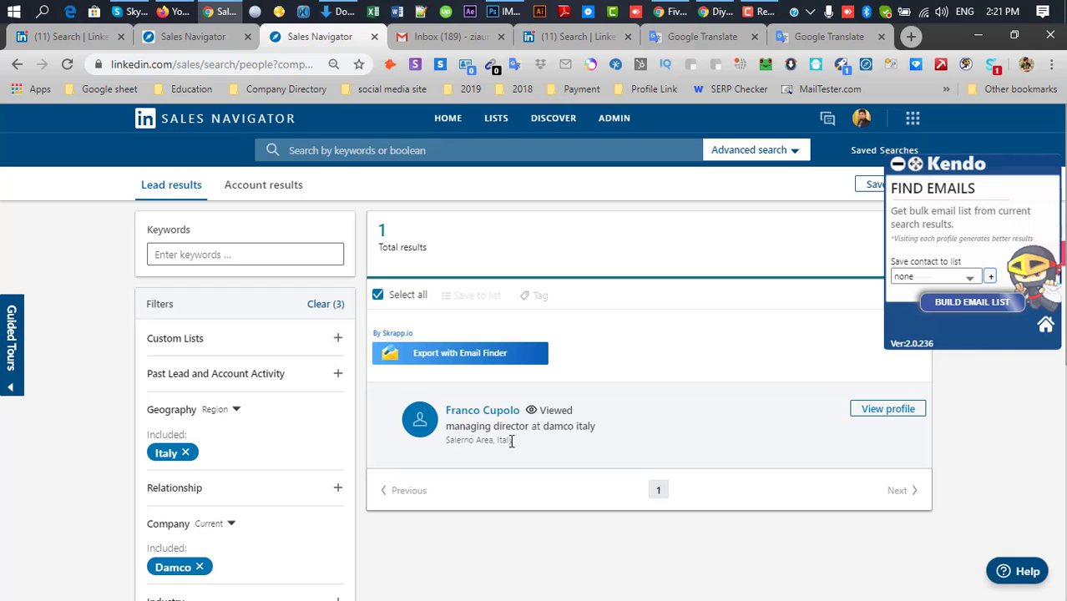
{"action": "left_click", "coordinate": [216, 34]}
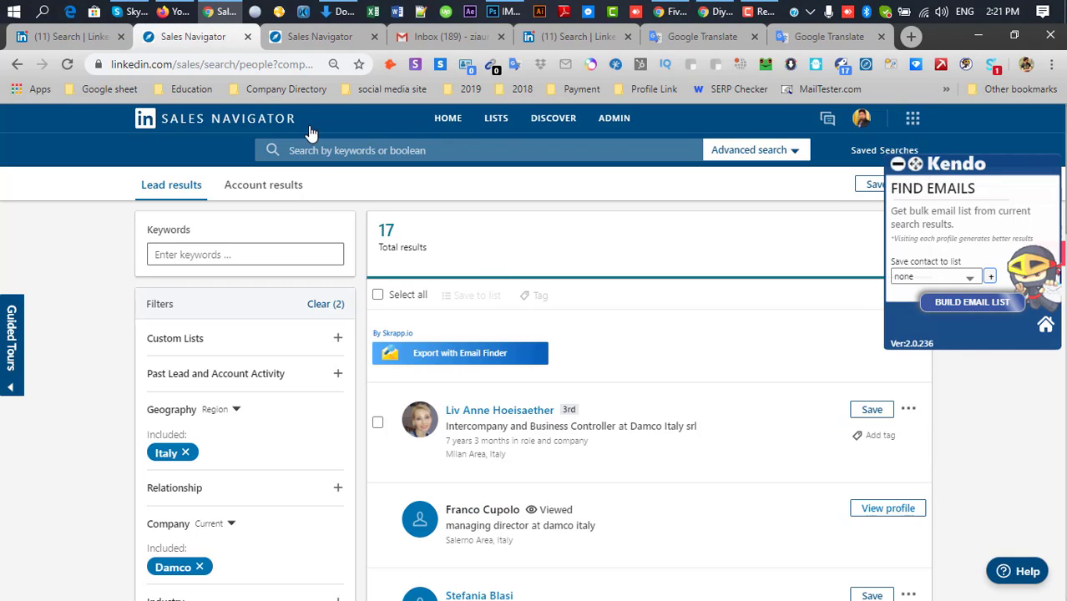
{"action": "scroll", "coordinate": [263, 369], "scroll_direction": "down", "scroll_amount": 2}
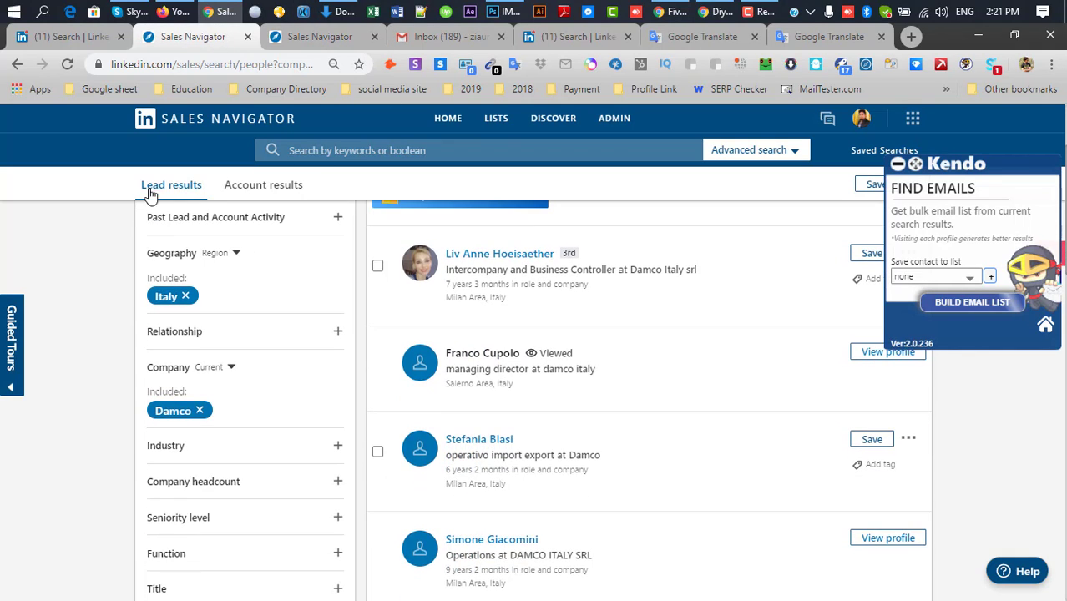
{"action": "left_click", "coordinate": [318, 36]}
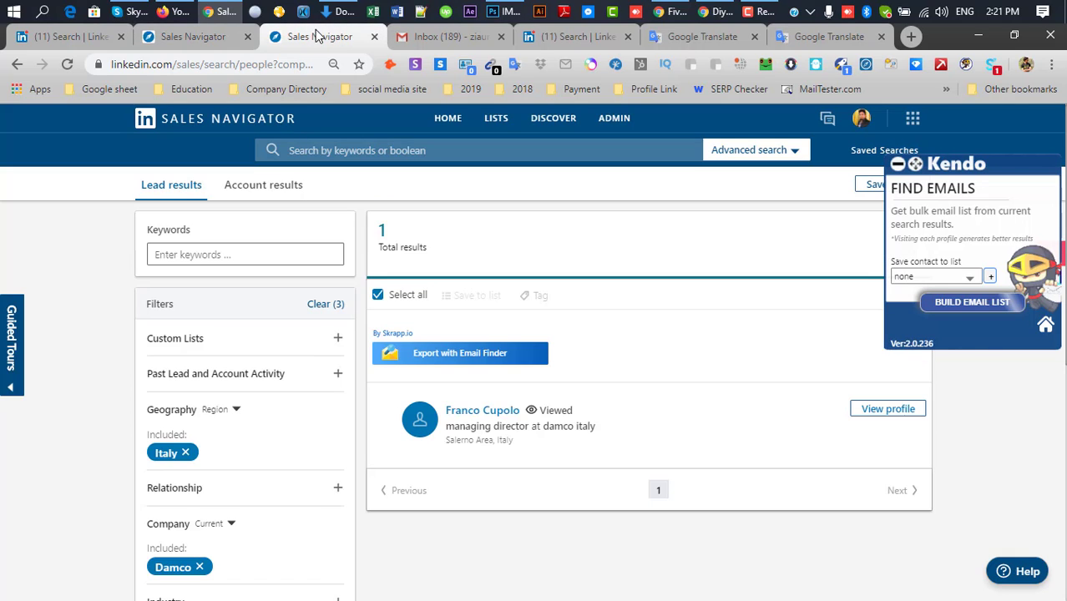
{"action": "scroll", "coordinate": [283, 421], "scroll_direction": "down", "scroll_amount": 2}
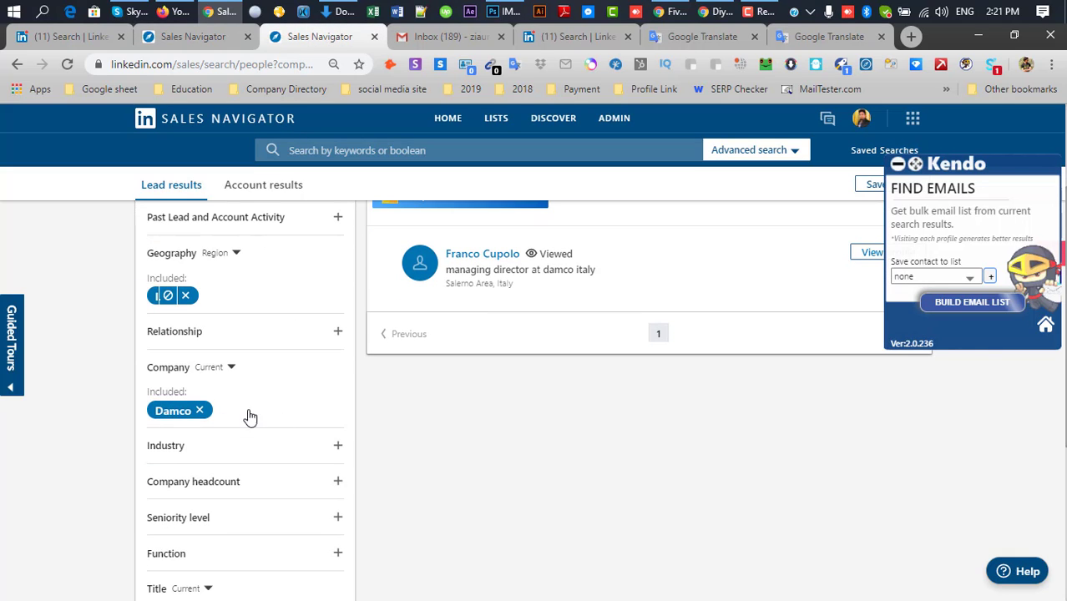
- Review the geography, company and job title filters applied to the title-filtered Damco search
{"action": "scroll", "coordinate": [247, 443], "scroll_direction": "down", "scroll_amount": 3}
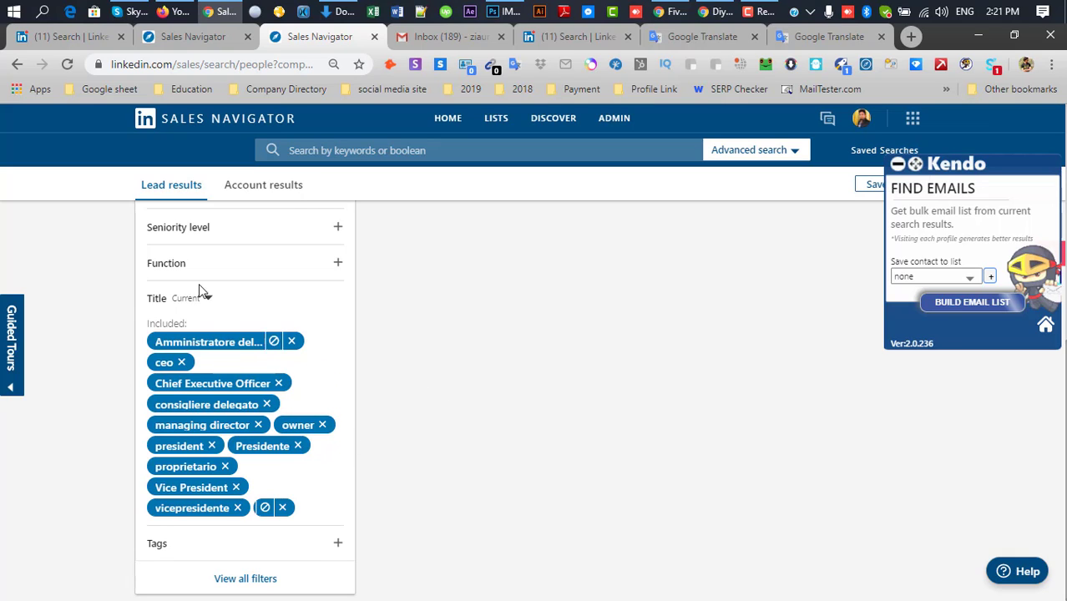
{"action": "scroll", "coordinate": [507, 303], "scroll_direction": "up", "scroll_amount": 4}
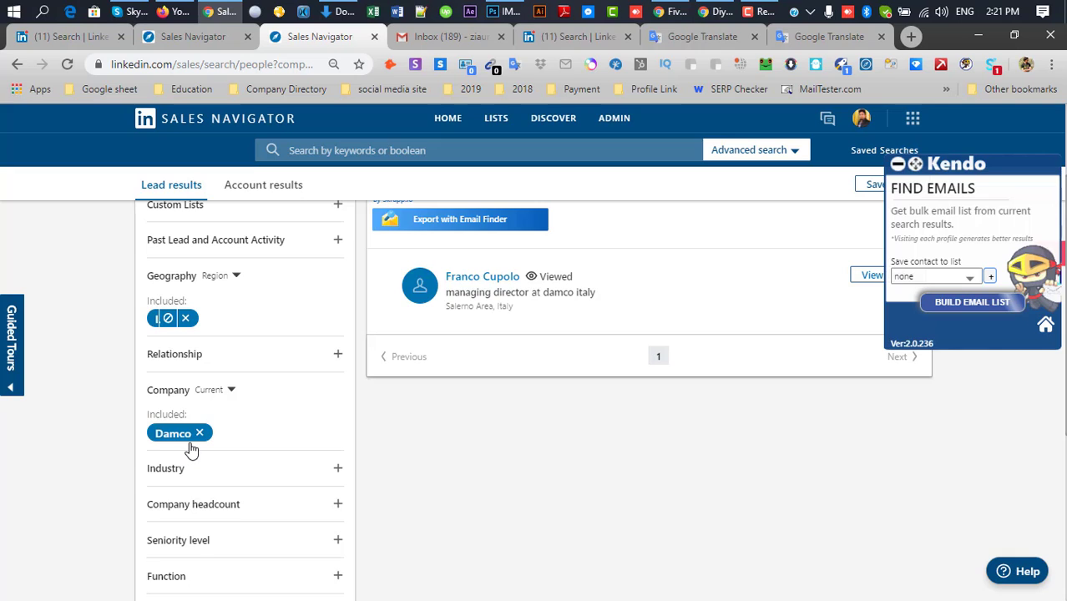
{"action": "scroll", "coordinate": [668, 570], "scroll_direction": "up", "scroll_amount": 1}
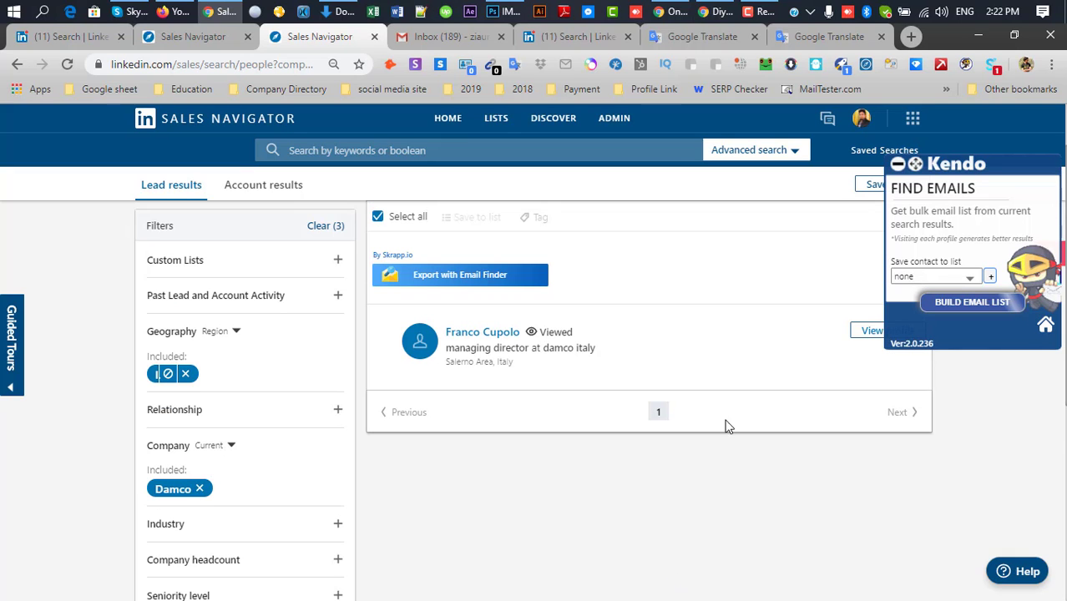
- Switch to the existing Google search and shorten its query to "Asseco Solutions AG Italy", dropping the md and LinkedIn terms
{"action": "left_click", "coordinate": [670, 10]}
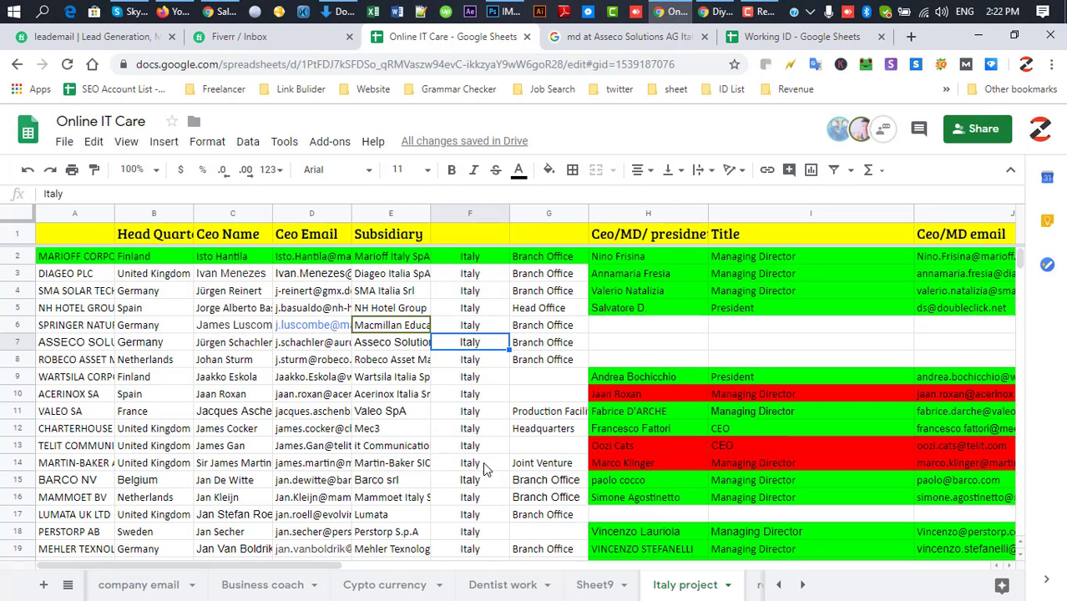
{"action": "left_click", "coordinate": [610, 40]}
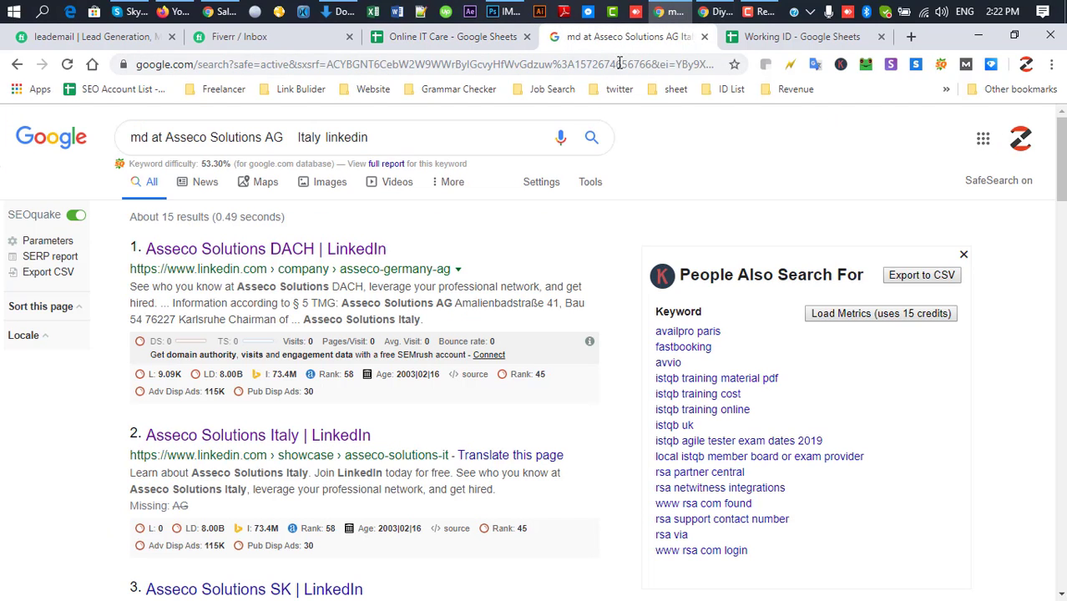
{"action": "left_click_drag", "start_coordinate": [167, 136], "coordinate": [117, 144]}
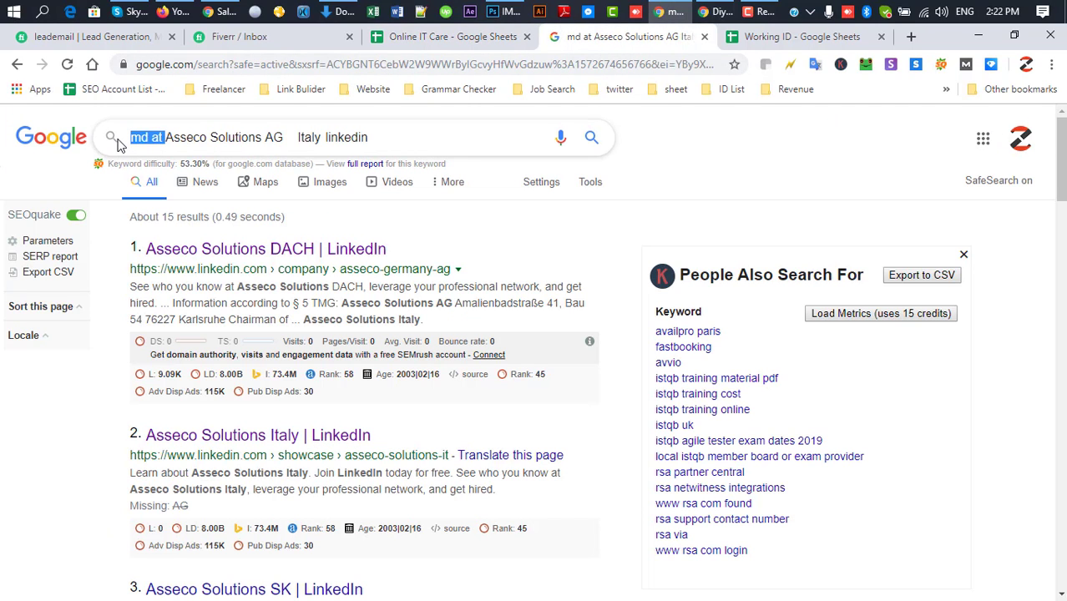
{"action": "key", "text": "BackSpace"}
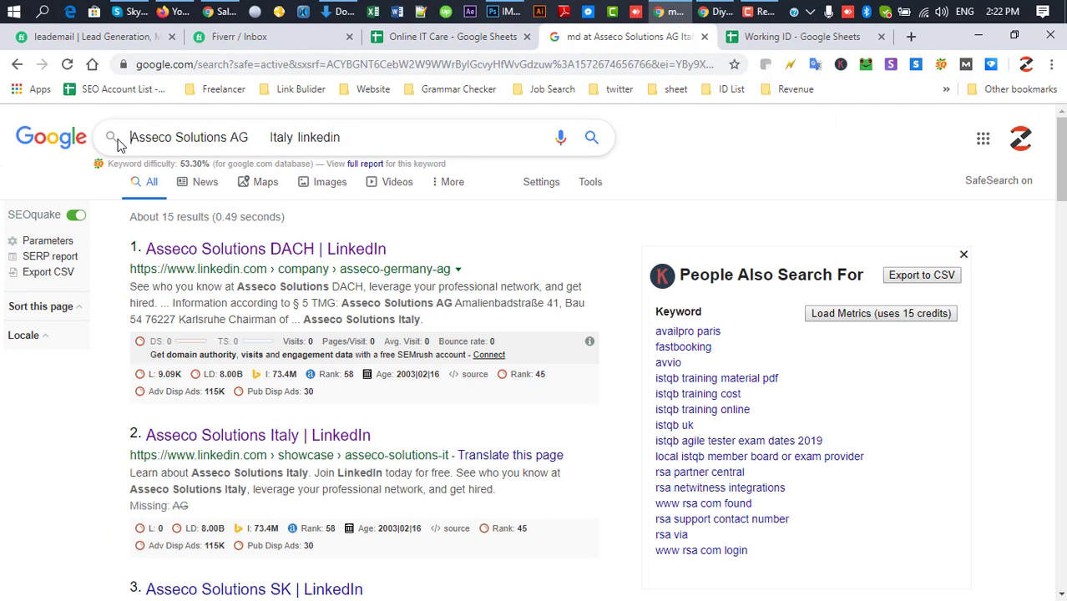
{"action": "double_click", "coordinate": [316, 137]}
{"action": "key", "text": "BackSpace"}
{"action": "key", "text": "Return"}
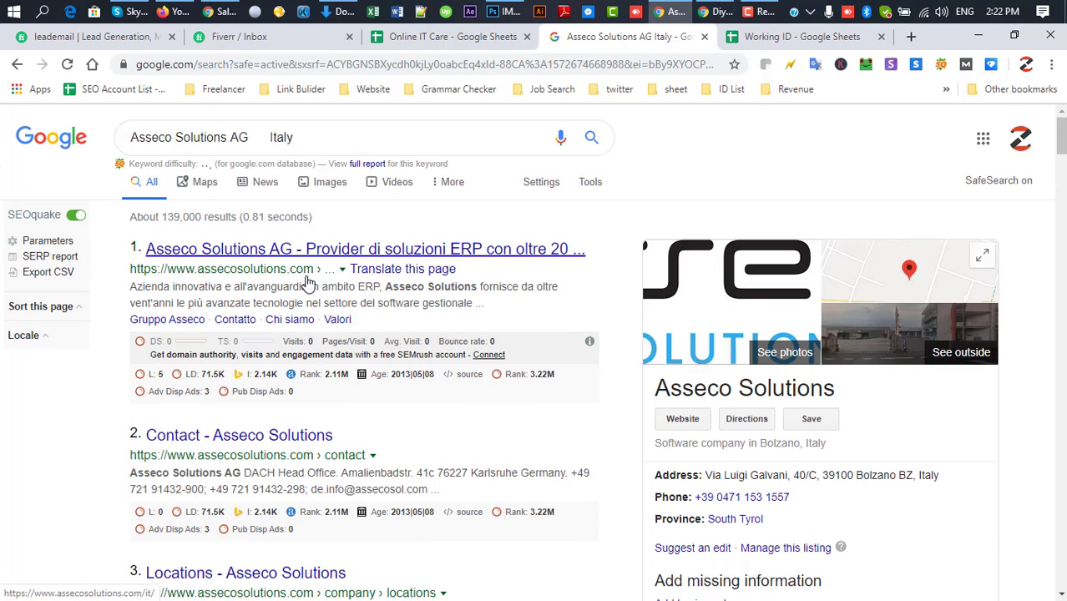
- Look for the company's LinkedIn page in the search results and check the Asseco entry in the Italy project sheet
{"action": "scroll", "coordinate": [255, 468], "scroll_direction": "down", "scroll_amount": 4}
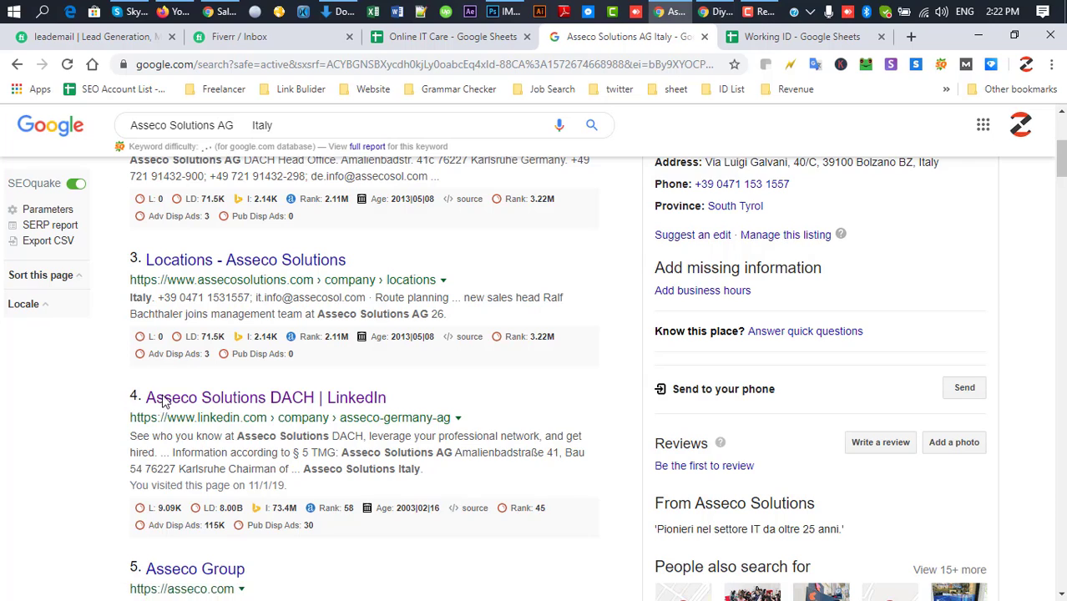
{"action": "left_click_drag", "start_coordinate": [165, 402], "coordinate": [88, 363]}
{"action": "left_click", "coordinate": [87, 364]}
{"action": "left_click", "coordinate": [476, 37]}
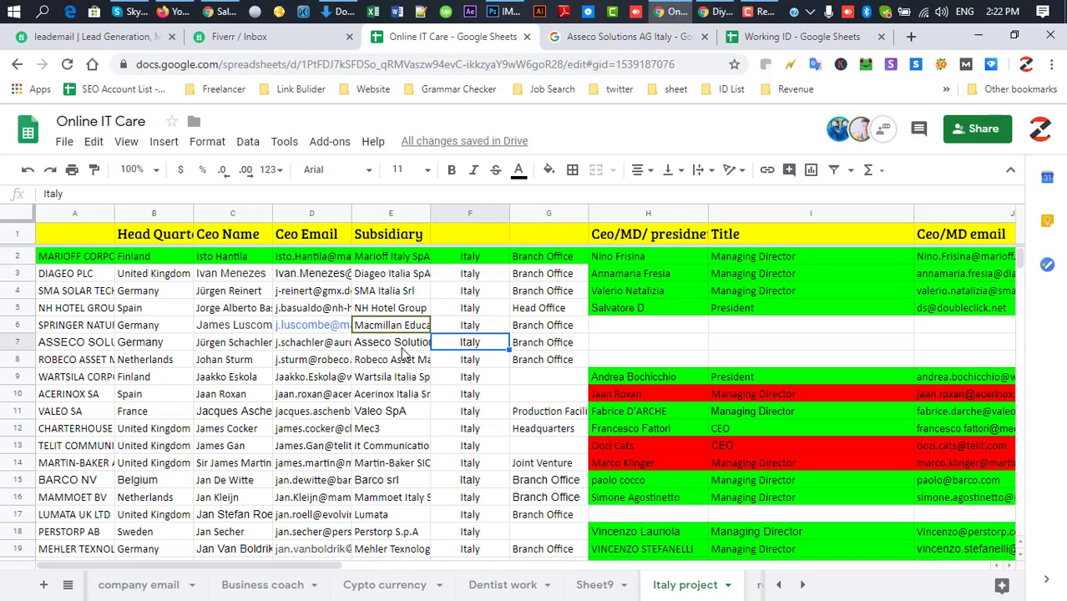
{"action": "left_click", "coordinate": [614, 37]}
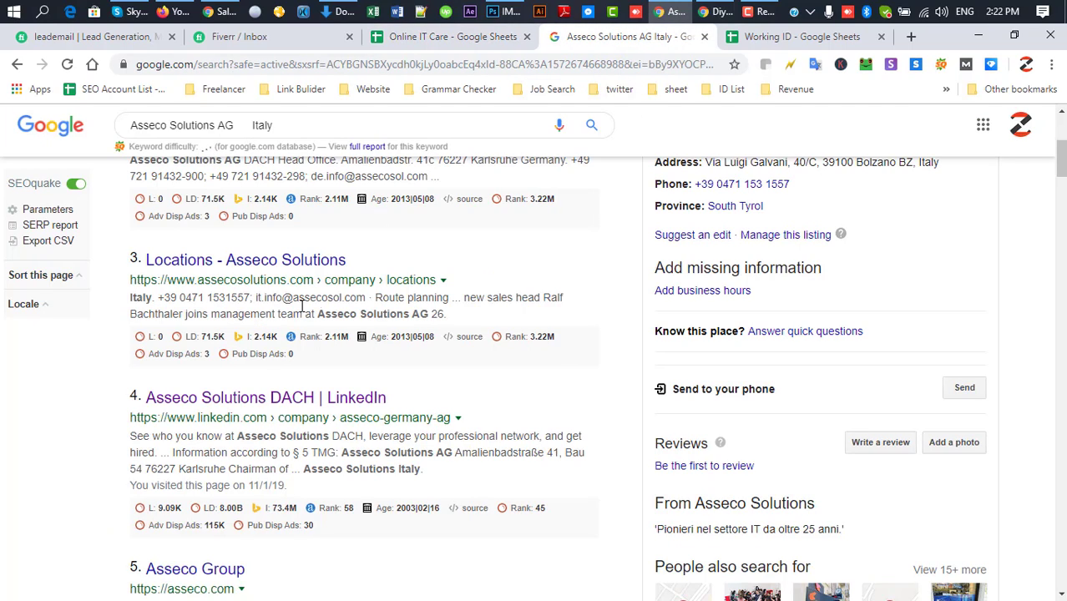
- Select the name "Asseco Solutions DACH" in its LinkedIn search result, and open the current company filter in Sales Navigator
{"action": "left_click_drag", "start_coordinate": [126, 399], "coordinate": [316, 395]}
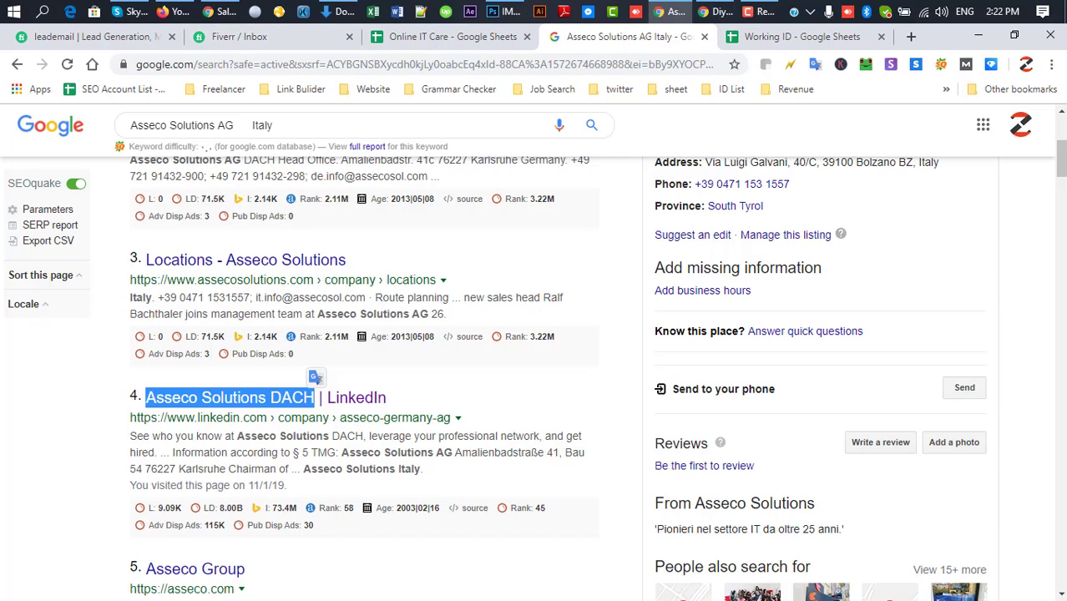
{"action": "left_click", "coordinate": [222, 10]}
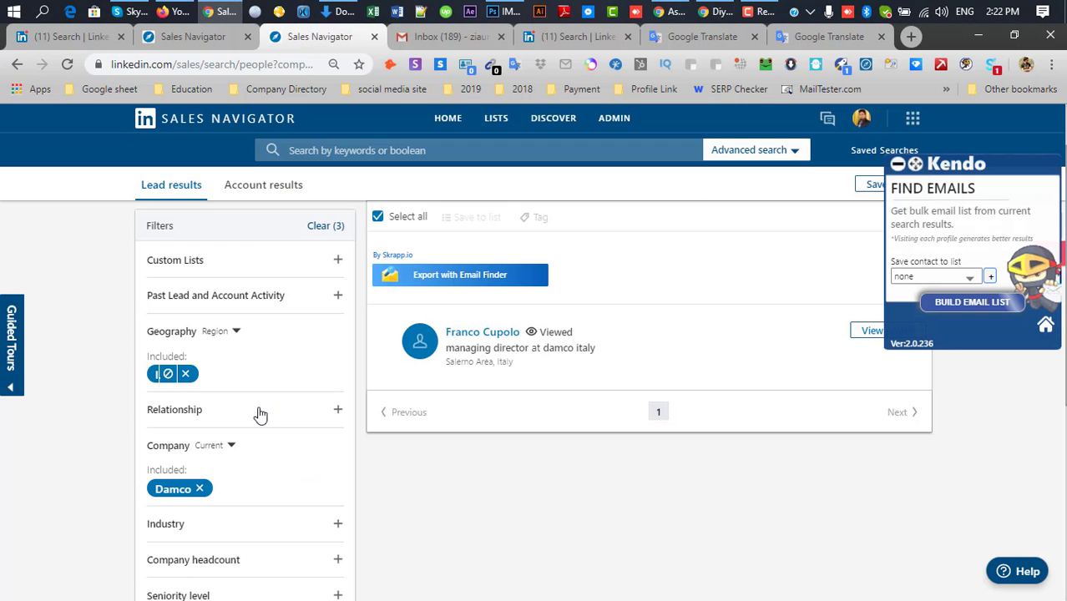
{"action": "left_click", "coordinate": [239, 493]}
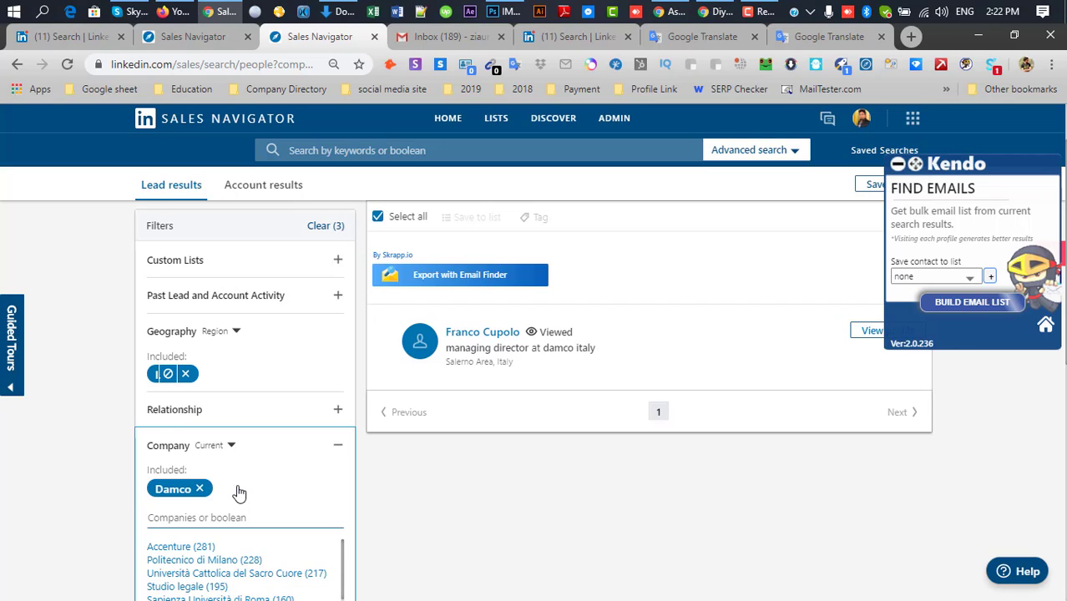
{"action": "left_click", "coordinate": [751, 12]}
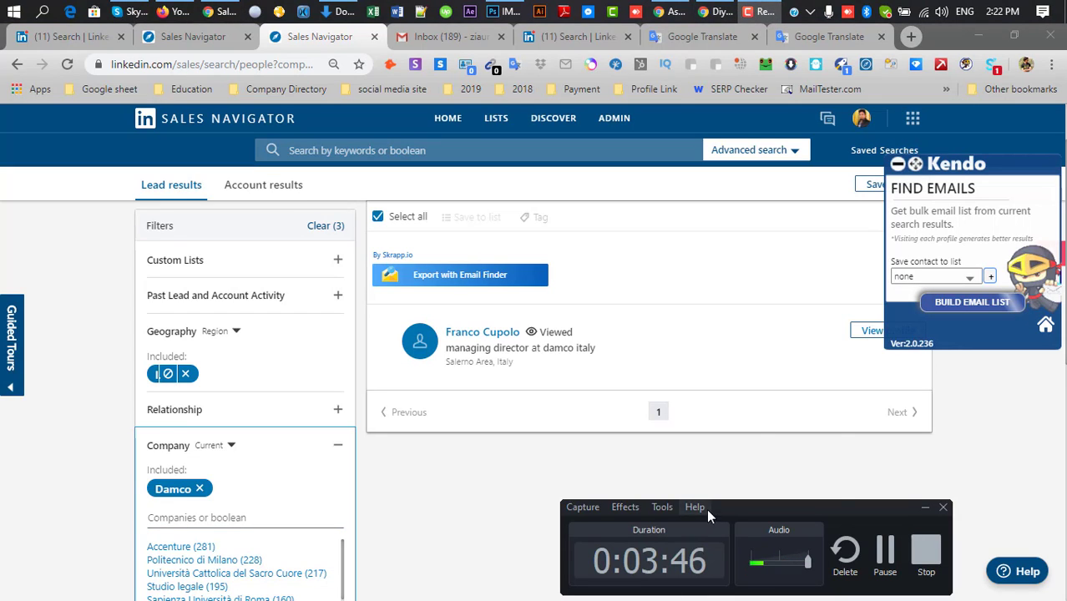
{"action": "left_click", "coordinate": [701, 508]}
{"action": "left_click", "coordinate": [847, 506]}
{"action": "left_click_drag", "start_coordinate": [846, 506], "coordinate": [861, 458]}
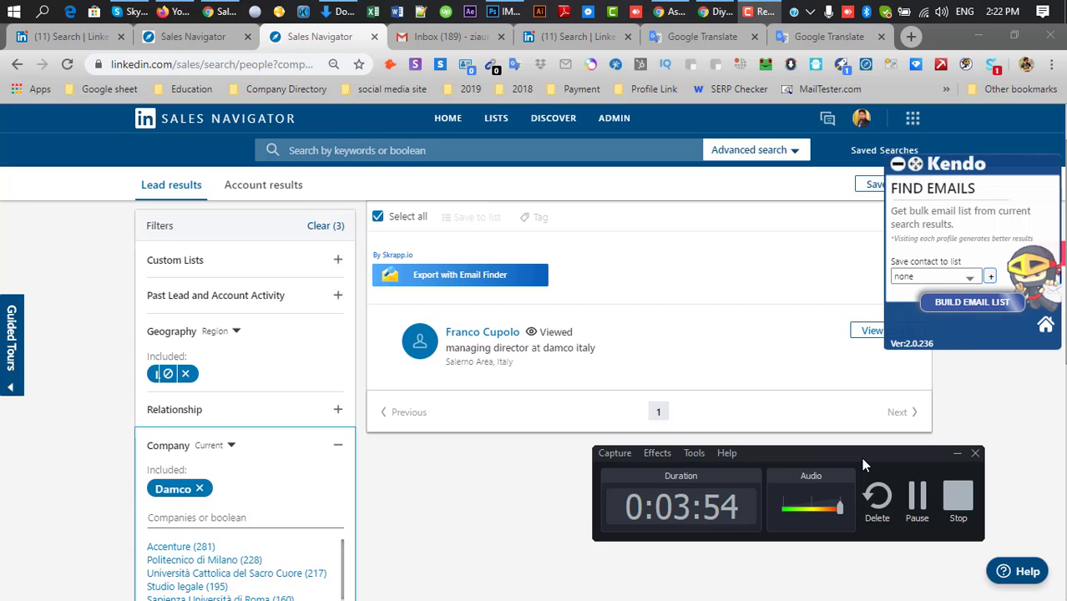
- Collapse the Kendo email finder panel covering the lead results
{"action": "left_click", "coordinate": [899, 166]}
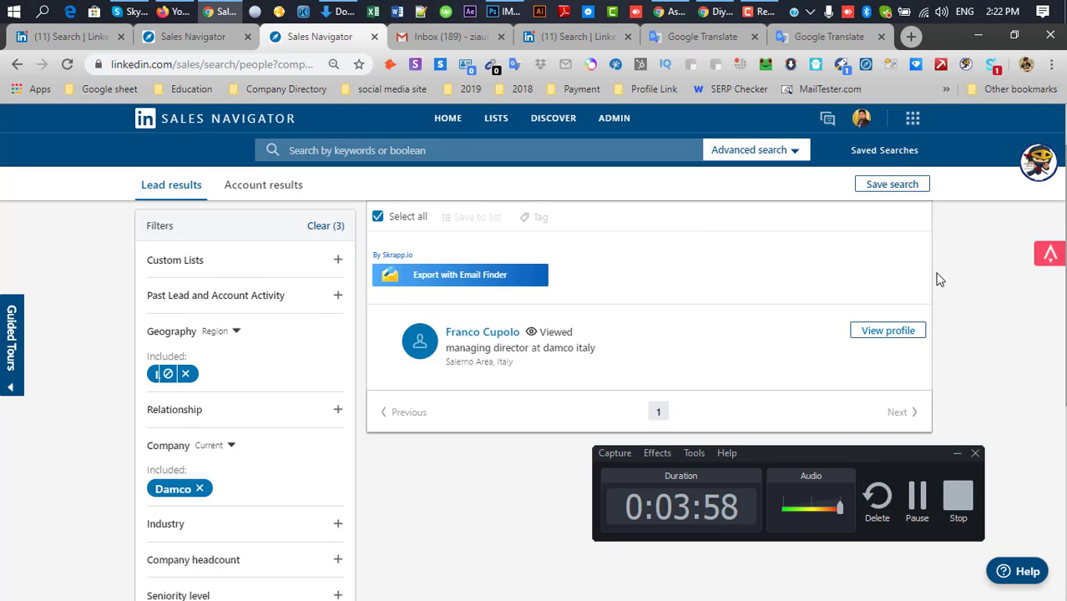